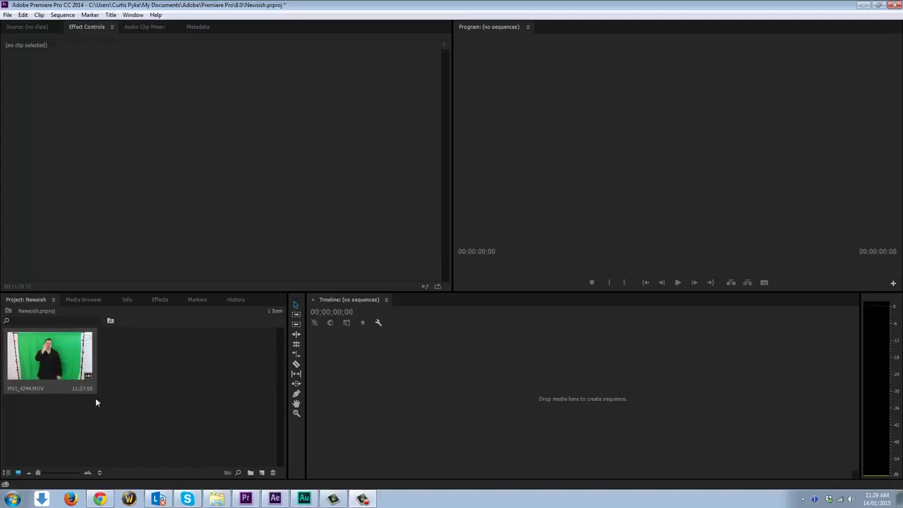
Create a sequence from the MVI_4244.MOV clip
{"action": "left_click_drag", "start_coordinate": [53, 368], "coordinate": [190, 373]}
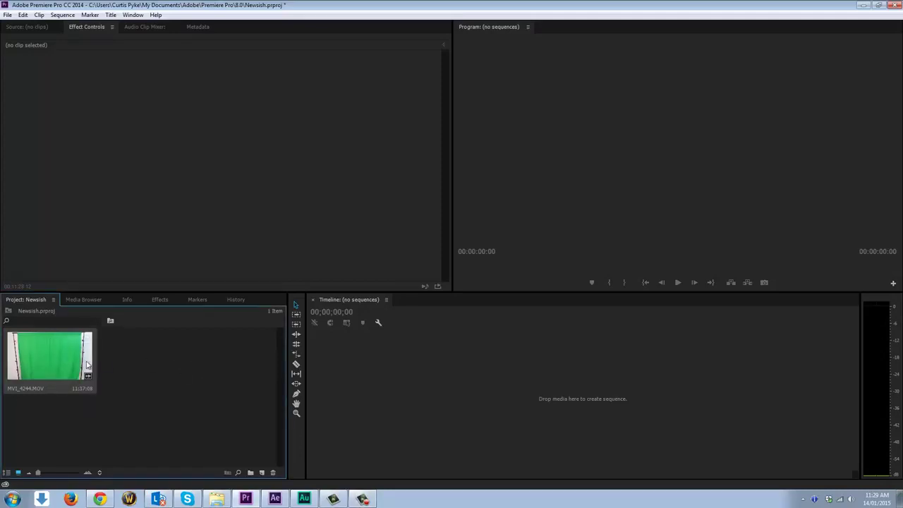
{"action": "left_click_drag", "start_coordinate": [57, 350], "coordinate": [334, 387]}
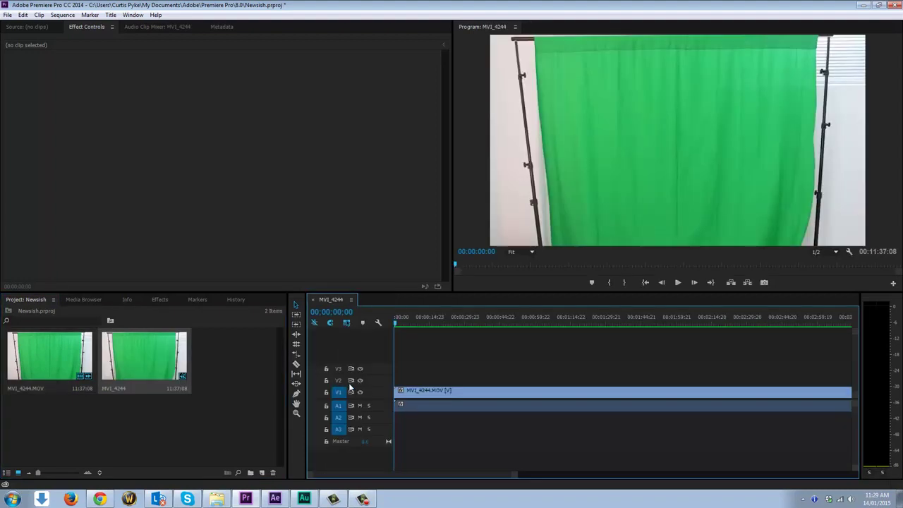
Trim the start of the MVI_4244.MOV clip to 00:00:09:02, where the presenter begins speaking
{"action": "left_click_drag", "start_coordinate": [515, 475], "coordinate": [589, 472]}
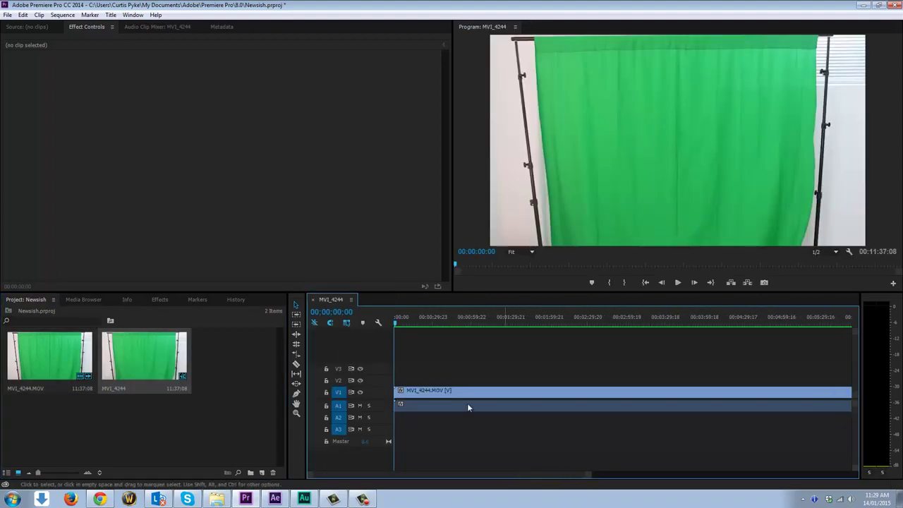
{"action": "left_click_drag", "start_coordinate": [395, 322], "coordinate": [407, 324]}
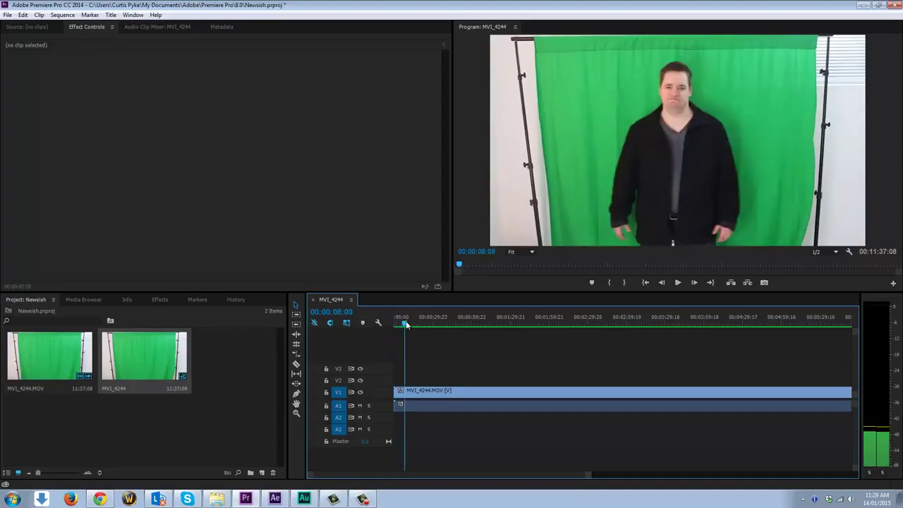
{"action": "key", "text": "space"}
{"action": "key", "text": "space"}
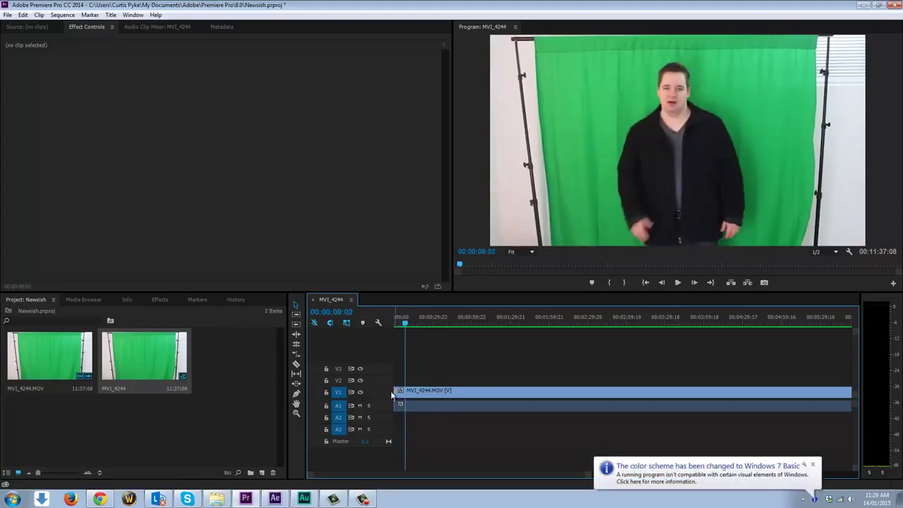
{"action": "left_click_drag", "start_coordinate": [400, 390], "coordinate": [406, 390]}
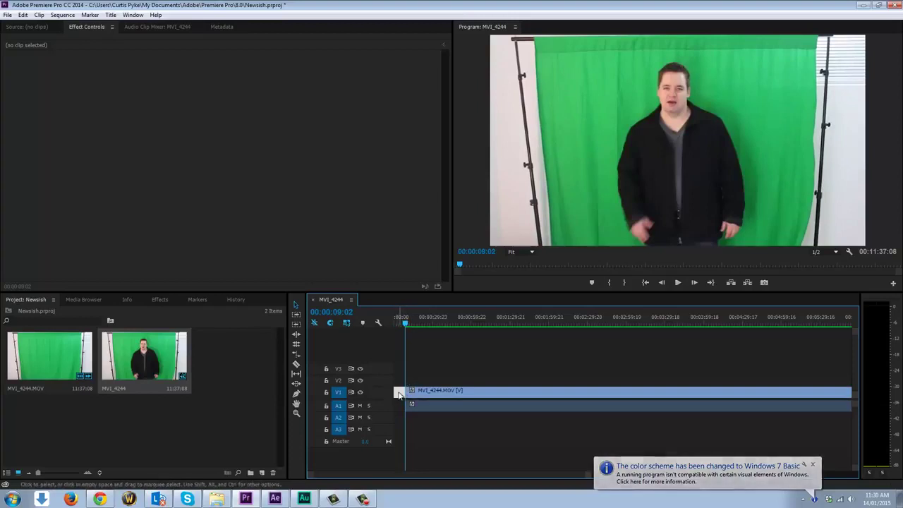
{"action": "left_click", "coordinate": [812, 465]}
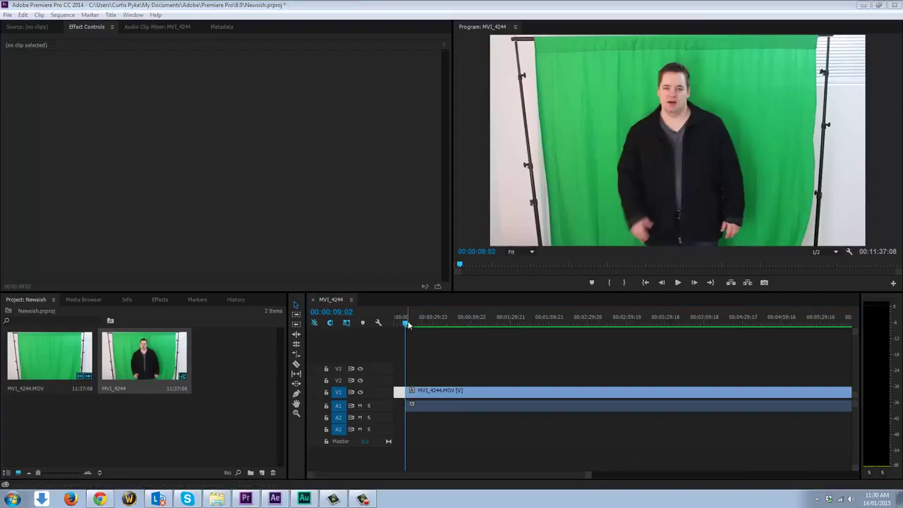
Preview the trimmed opening, ripple delete the empty gap before the clip, and return the playhead to the sequence start
{"action": "left_click", "coordinate": [409, 343]}
{"action": "key", "text": "space"}
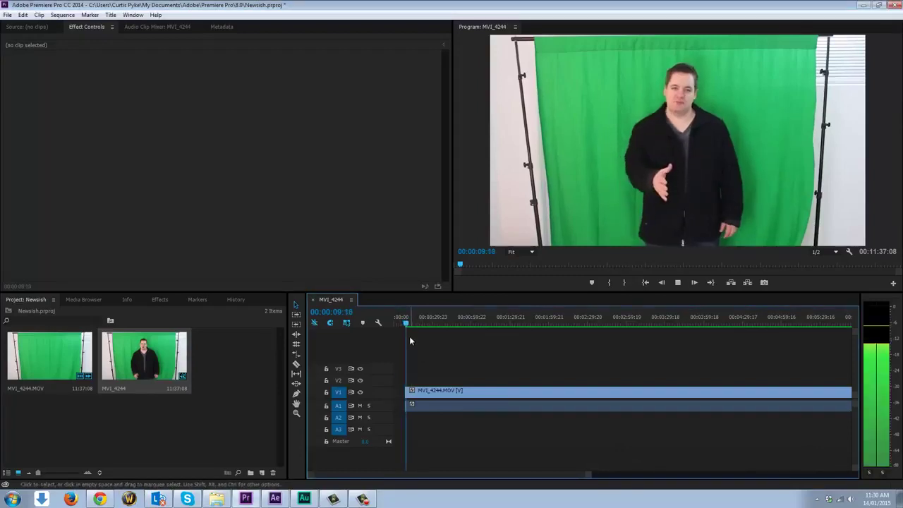
{"action": "key", "text": "space"}
{"action": "right_click", "coordinate": [396, 393]}
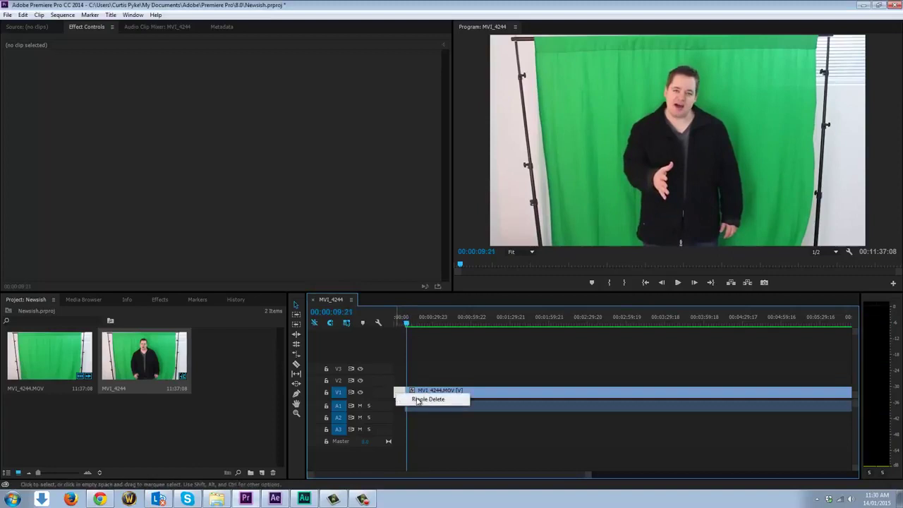
{"action": "left_click", "coordinate": [427, 399]}
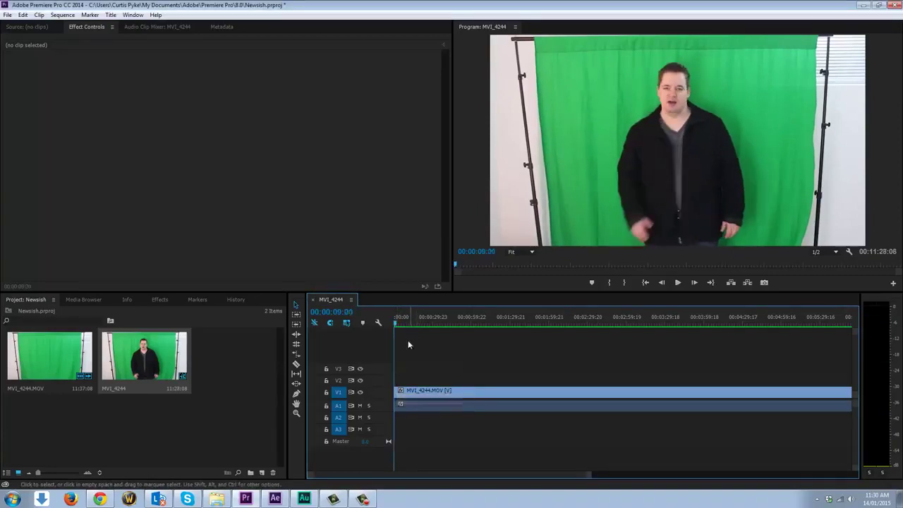
{"action": "key", "text": "Home"}
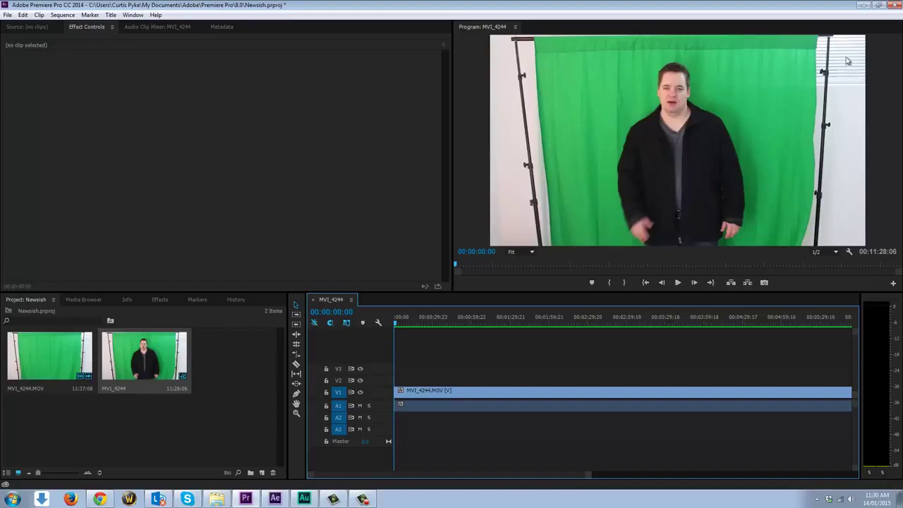
Find the Ultra Key effect by searching for "ultra" and apply it to the MVI_4244.MOV clip
{"action": "left_click", "coordinate": [240, 376]}
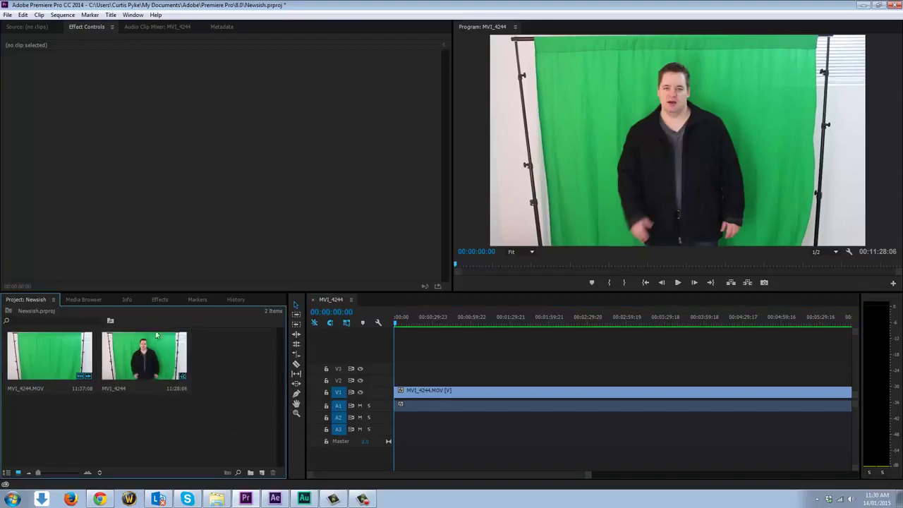
{"action": "left_click", "coordinate": [161, 300]}
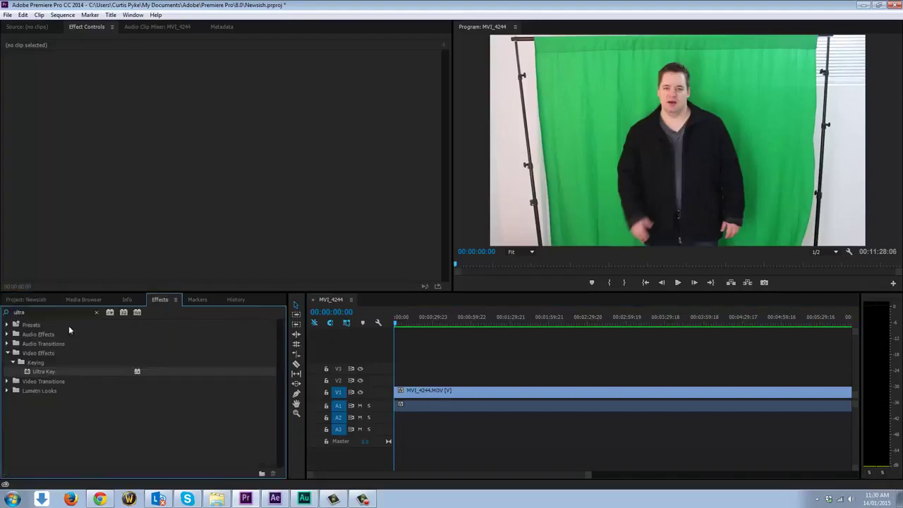
{"action": "left_click", "coordinate": [47, 311]}
{"action": "type", "text": "ultra"}
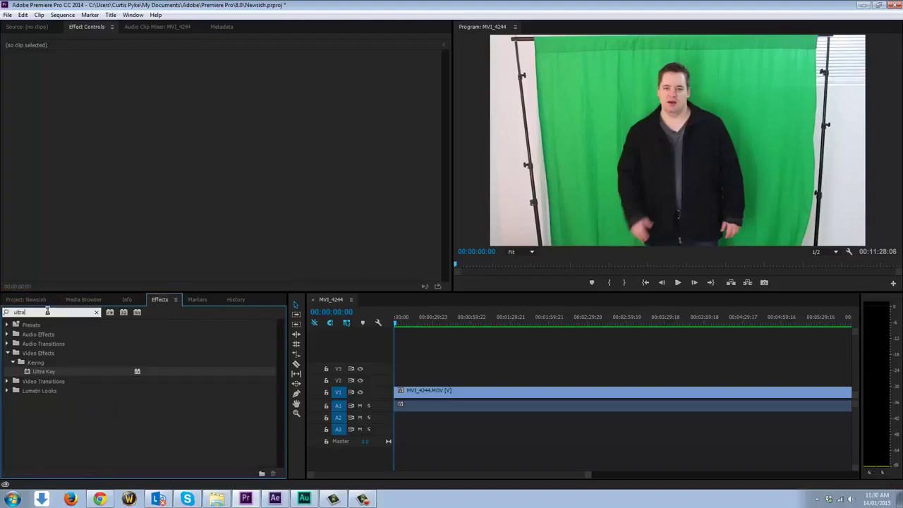
{"action": "left_click", "coordinate": [42, 373]}
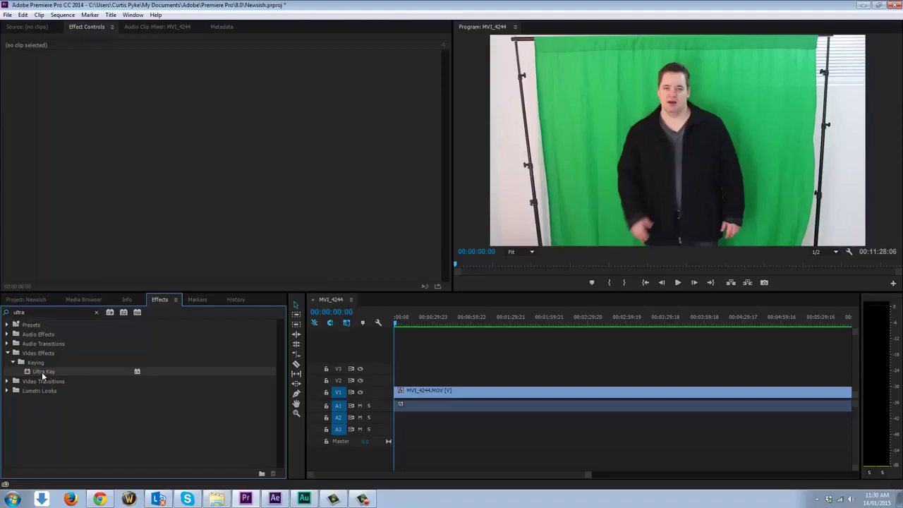
{"action": "left_click_drag", "start_coordinate": [43, 376], "coordinate": [442, 398]}
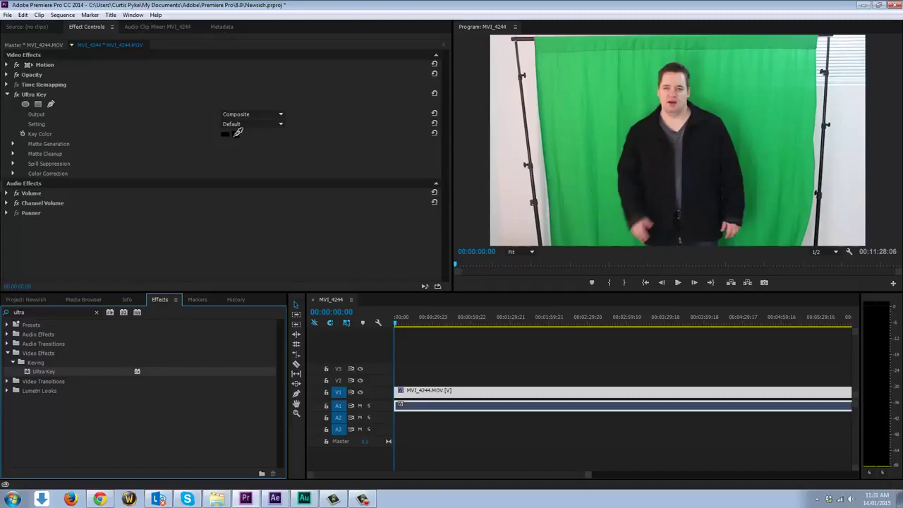
Sample the Ultra Key colour from the upper part of the green backdrop, to the left of the presenter
{"action": "mouse_move", "coordinate": [237, 132]}
{"action": "left_mouse_down"}
{"action": "mouse_move", "coordinate": [698, 104]}
{"action": "mouse_move", "coordinate": [234, 137]}
{"action": "left_mouse_up"}
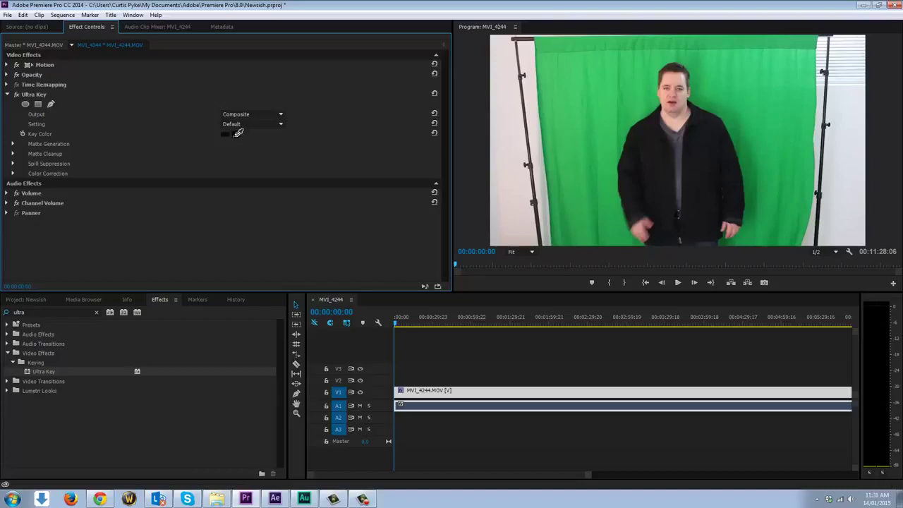
{"action": "left_click_drag", "start_coordinate": [238, 133], "coordinate": [601, 76]}
{"action": "left_click_drag", "start_coordinate": [601, 76], "coordinate": [597, 85]}
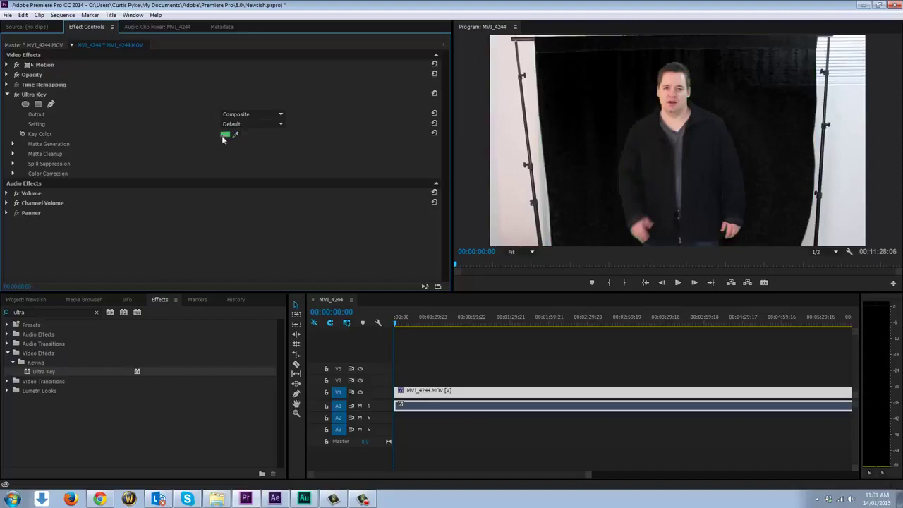
Resample the key colour from another part of the green backdrop with Ultra Key temporarily disabled, and re-enable the effect
{"action": "left_click", "coordinate": [16, 94]}
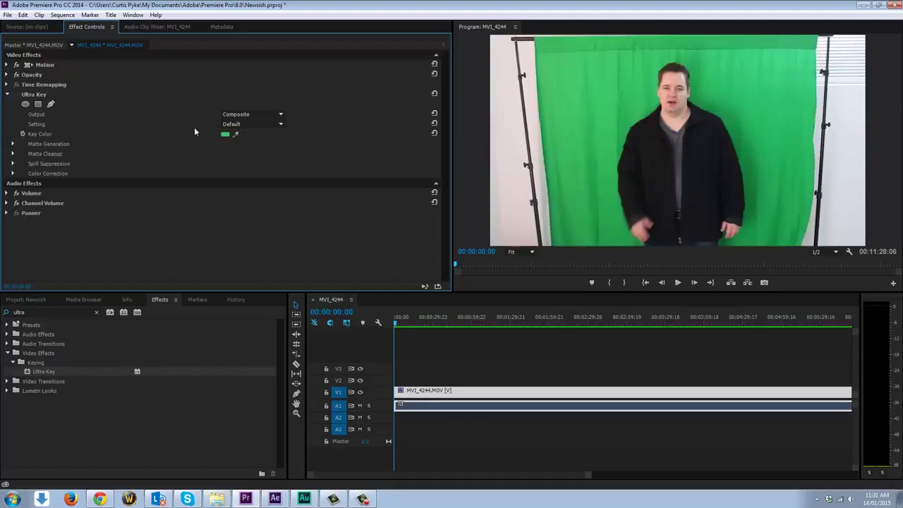
{"action": "left_click", "coordinate": [235, 134]}
{"action": "left_click", "coordinate": [15, 95]}
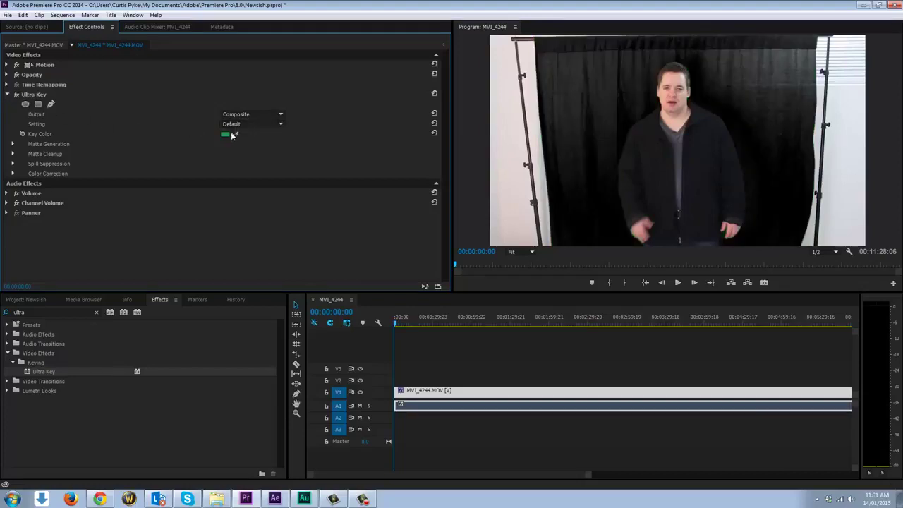
Reset the Ultra Key colour to black (000000)
{"action": "left_click", "coordinate": [229, 136]}
{"action": "left_click", "coordinate": [346, 206]}
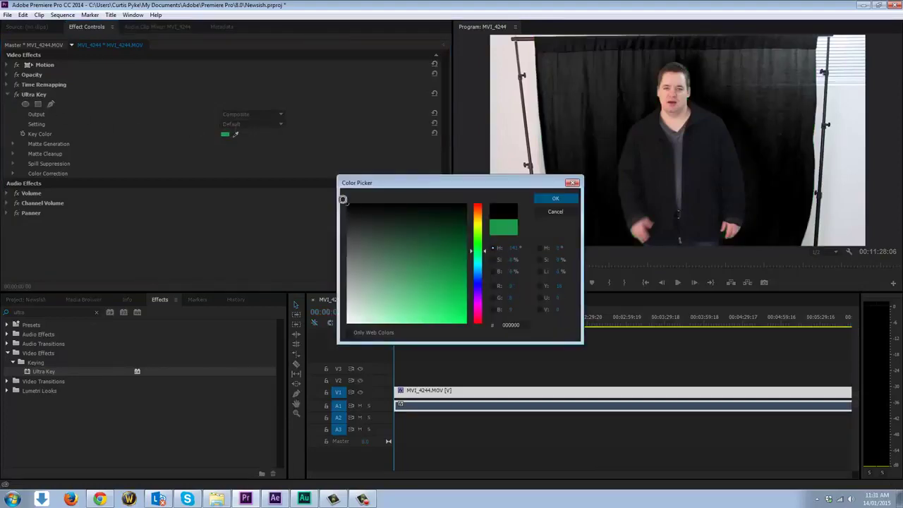
{"action": "left_click", "coordinate": [549, 198]}
Sample the Ultra Key colour from the darker green backdrop right beside the presenter's shoulder
{"action": "left_click", "coordinate": [235, 134]}
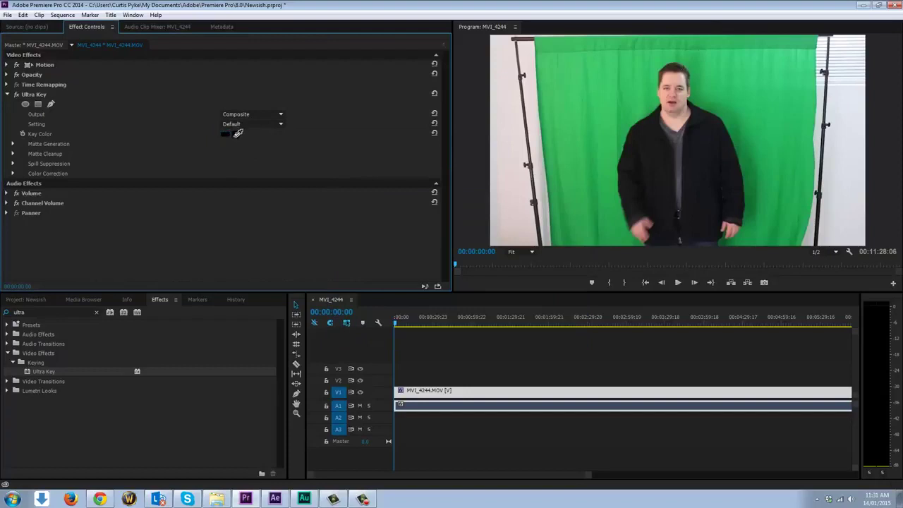
{"action": "left_click", "coordinate": [724, 126]}
{"action": "left_click", "coordinate": [739, 138]}
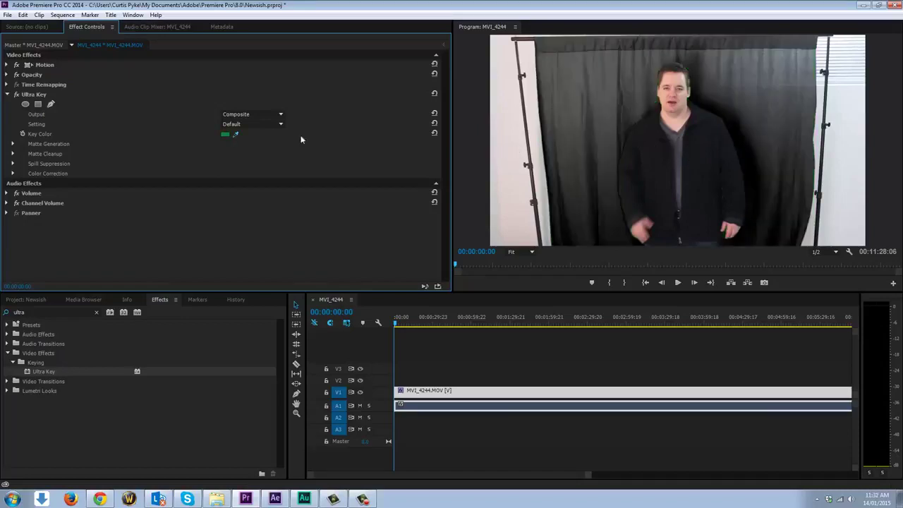
Set the Ultra Key setting to Aggressive and look over its Matte Generation parameters
{"action": "left_click", "coordinate": [244, 124]}
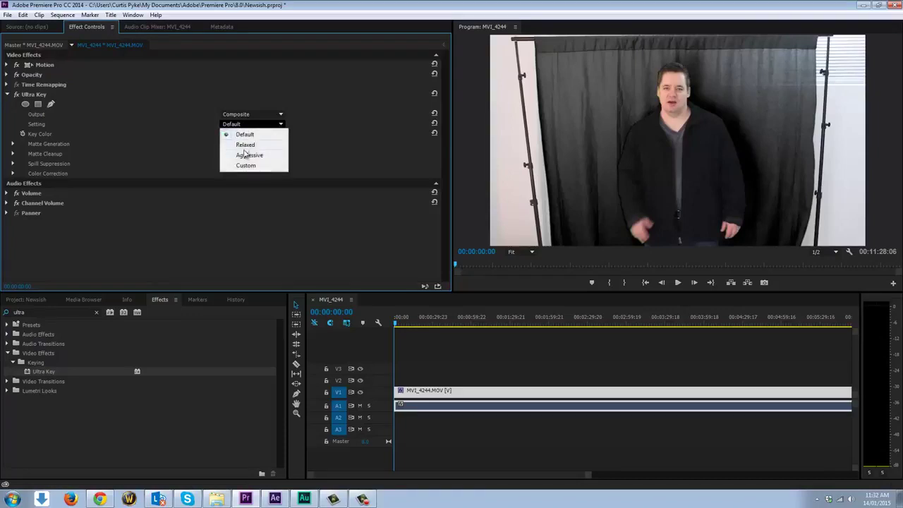
{"action": "left_click", "coordinate": [247, 155]}
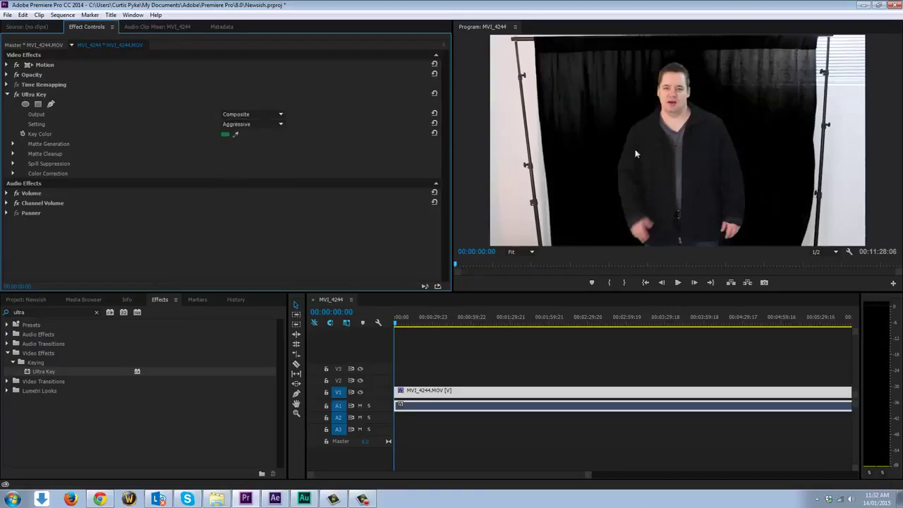
{"action": "left_click", "coordinate": [13, 144]}
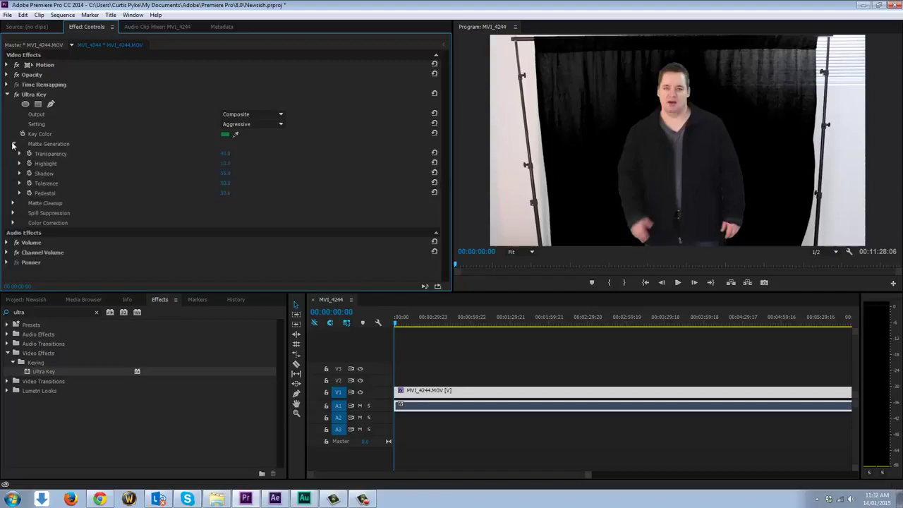
{"action": "left_click", "coordinate": [13, 144]}
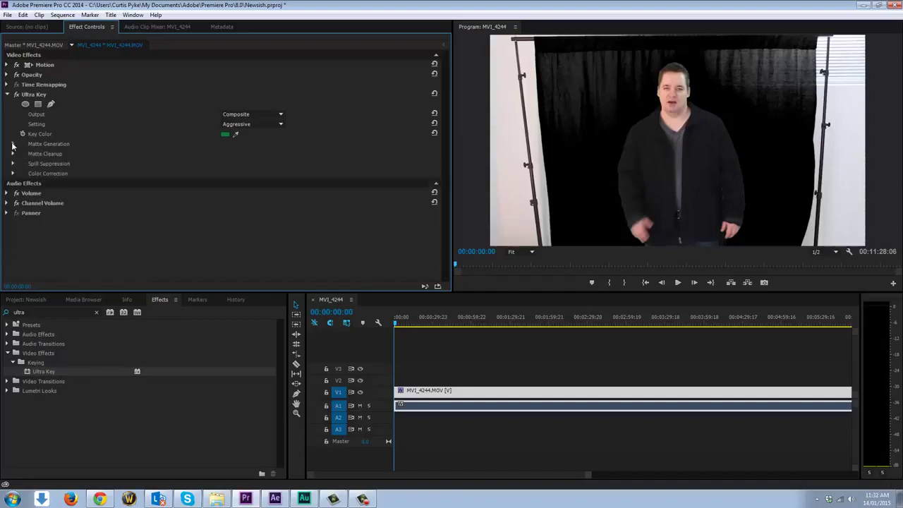
{"action": "left_click", "coordinate": [13, 144]}
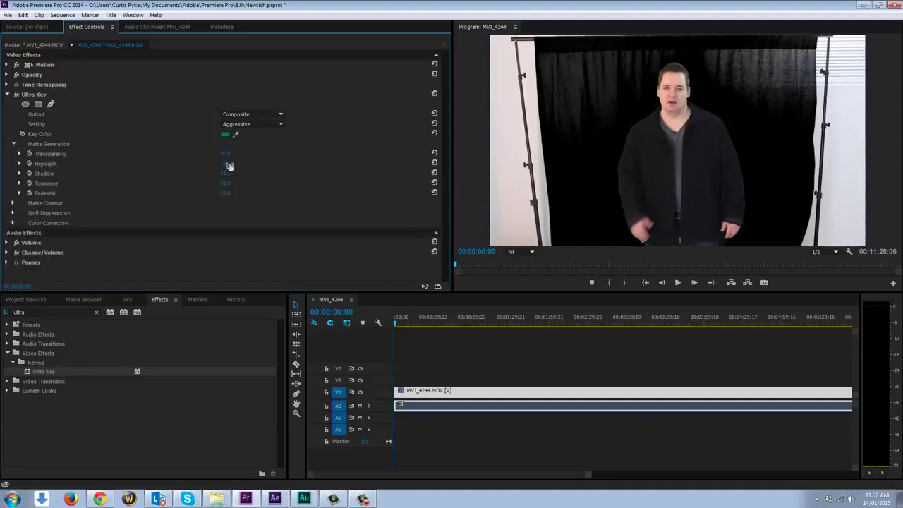
{"action": "left_click", "coordinate": [13, 144]}
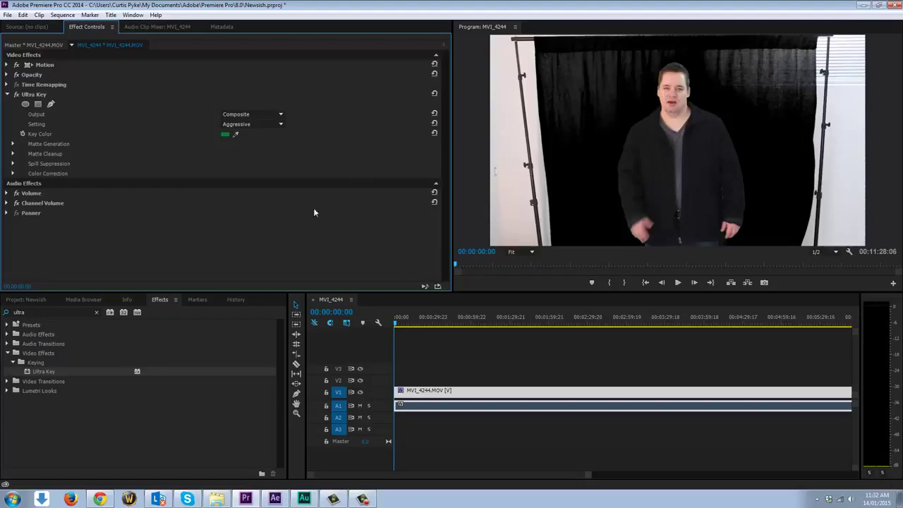
Find the Four-Point Garbage Matte effect by searching for "four" and apply it to the MVI_4244.MOV clip
{"action": "left_click", "coordinate": [21, 311]}
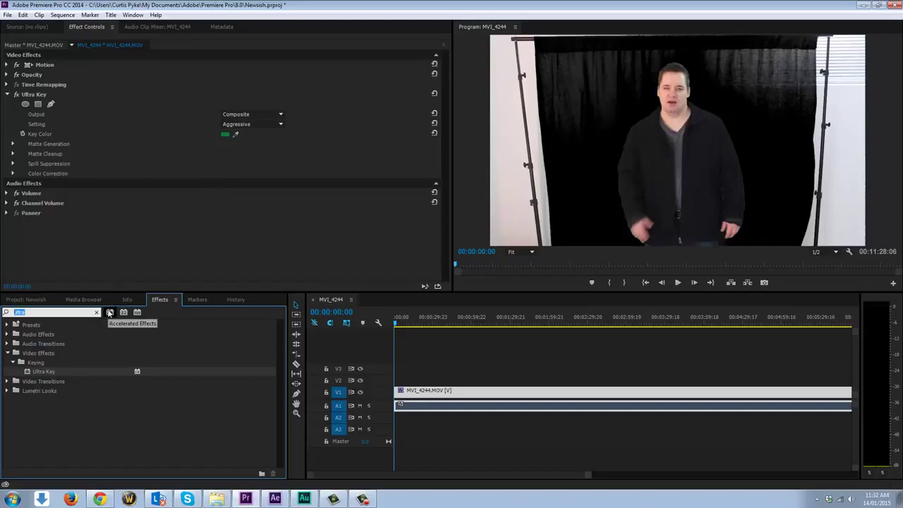
{"action": "type", "text": "four"}
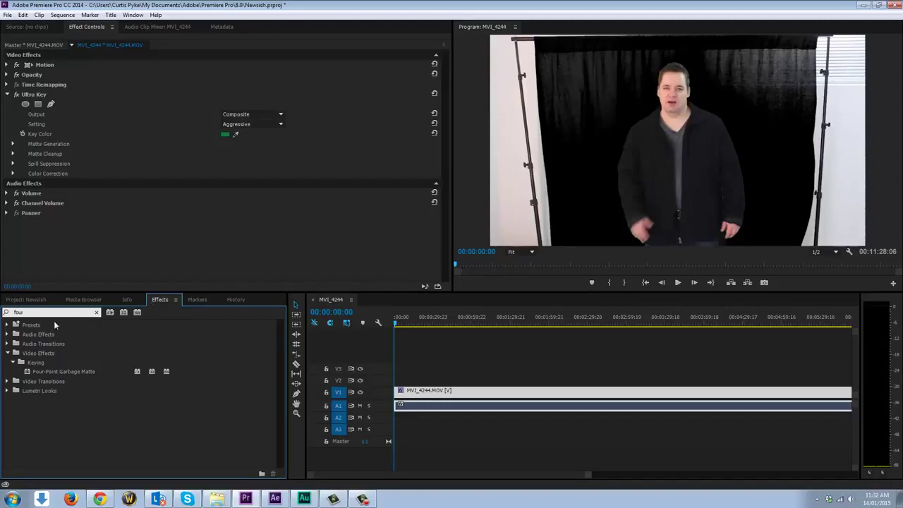
{"action": "left_click", "coordinate": [48, 374]}
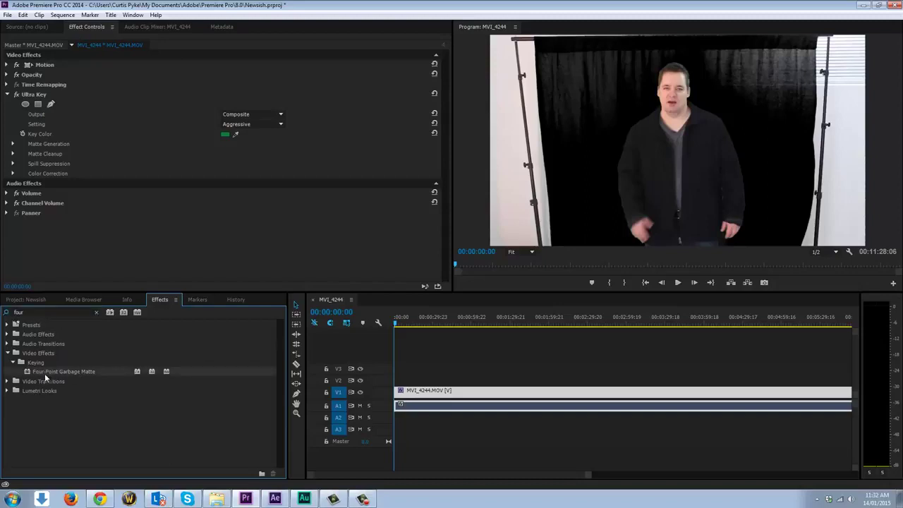
{"action": "left_click_drag", "start_coordinate": [45, 374], "coordinate": [486, 396]}
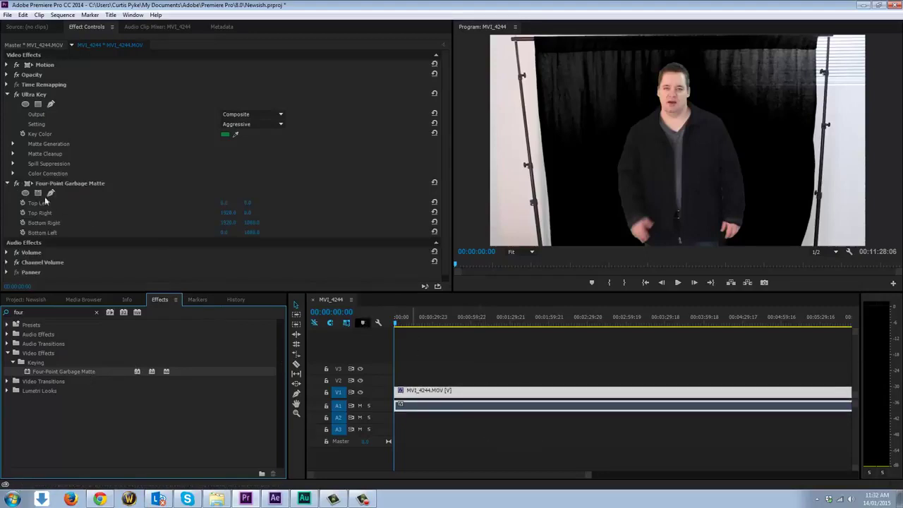
Pull the four corner points of the Four-Point Garbage Matte inward around the presenter, cutting off the light stands and walls on both sides
{"action": "left_click", "coordinate": [60, 184]}
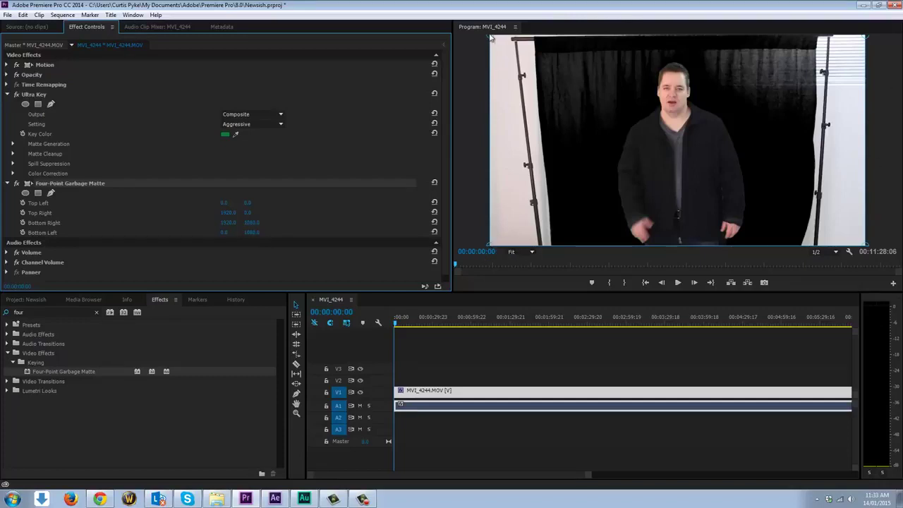
{"action": "left_click", "coordinate": [525, 252]}
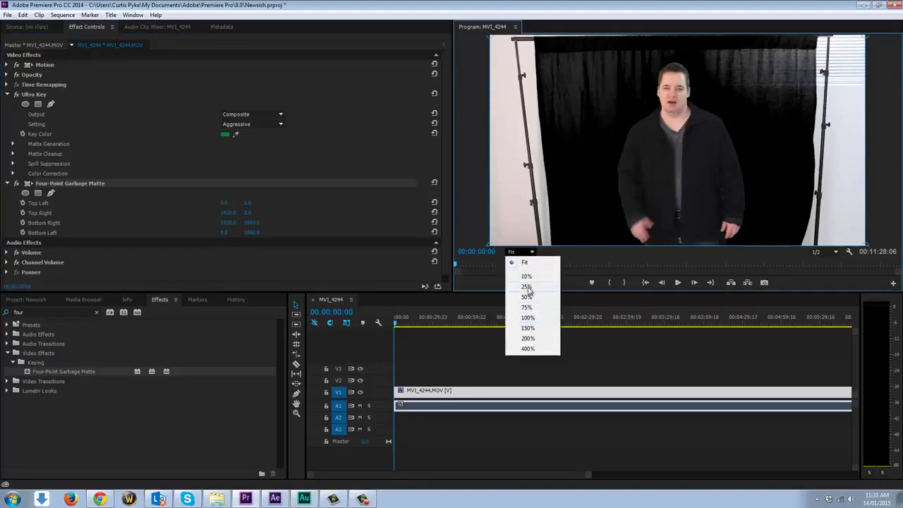
{"action": "left_click", "coordinate": [526, 286]}
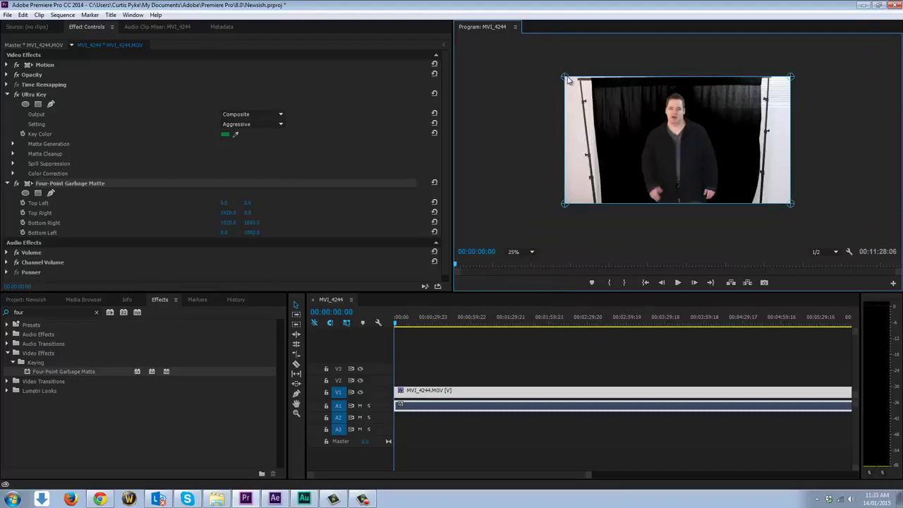
{"action": "left_click_drag", "start_coordinate": [569, 80], "coordinate": [606, 81]}
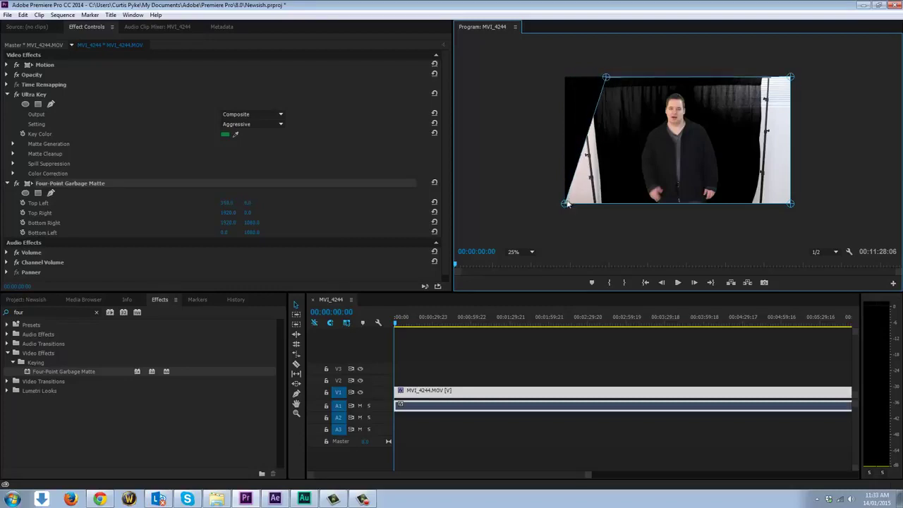
{"action": "left_click_drag", "start_coordinate": [564, 204], "coordinate": [606, 222]}
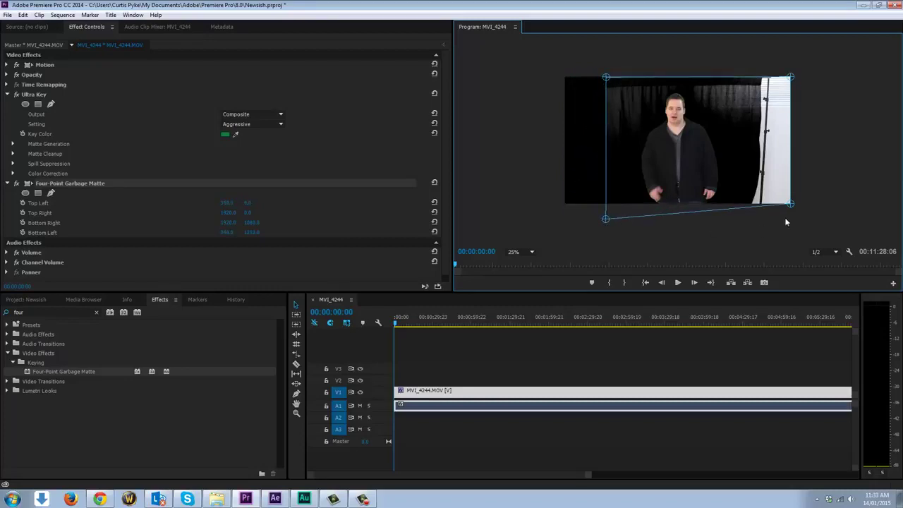
{"action": "left_click_drag", "start_coordinate": [791, 205], "coordinate": [742, 215]}
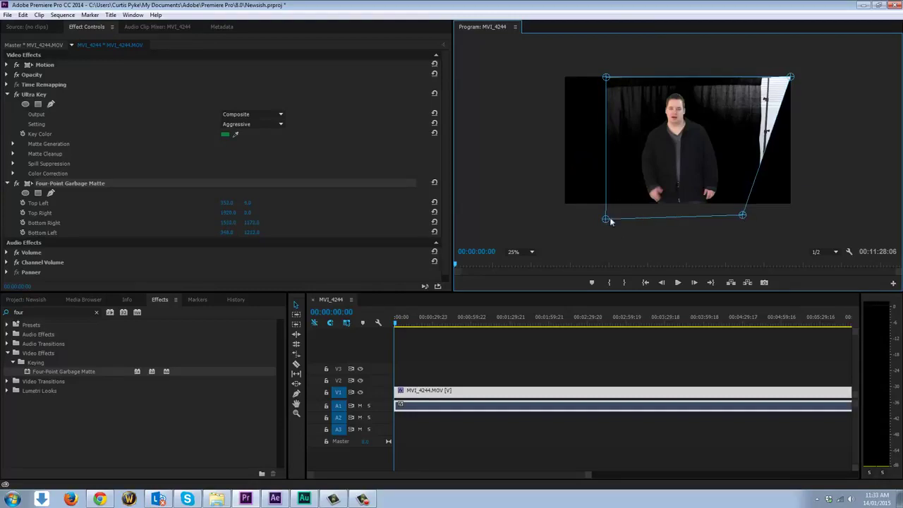
{"action": "left_click_drag", "start_coordinate": [791, 77], "coordinate": [736, 85]}
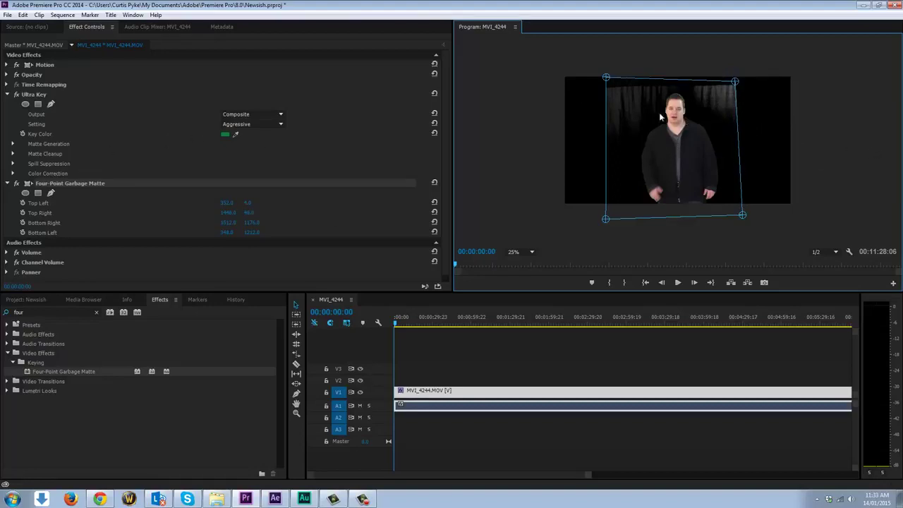
Compare the picture with and without the Four-Point Garbage Matte and lower its top-left point slightly
{"action": "left_click", "coordinate": [15, 184]}
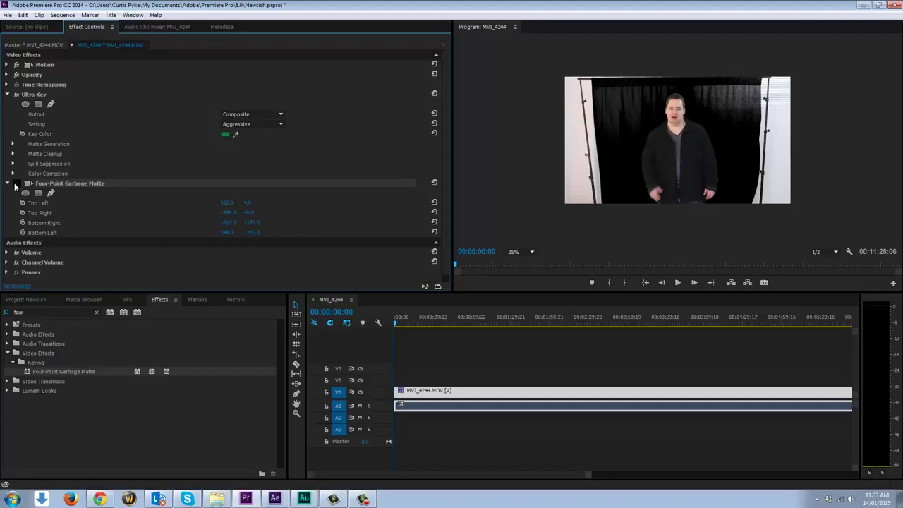
{"action": "left_click", "coordinate": [15, 184]}
{"action": "left_click_drag", "start_coordinate": [605, 78], "coordinate": [609, 85]}
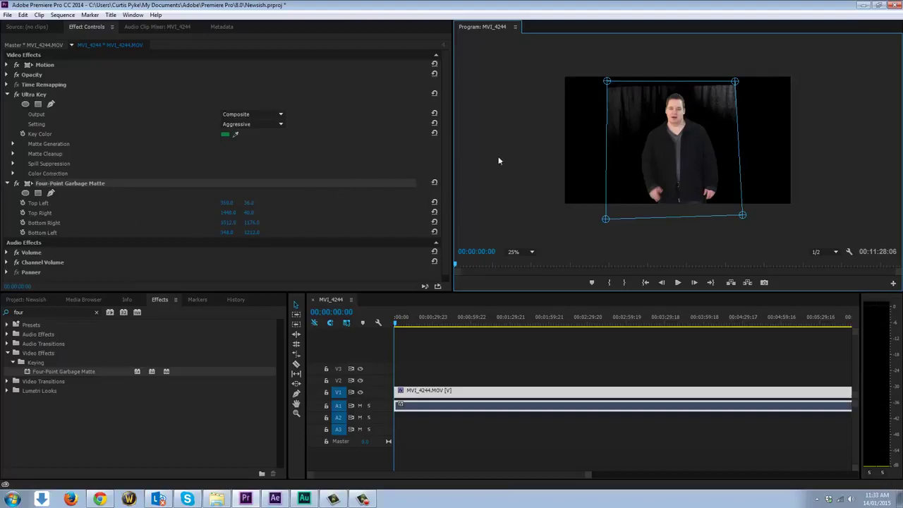
Lower the Highlight value in Ultra Key's Matte Generation to remove the remaining curtain texture behind the presenter
{"action": "left_click", "coordinate": [41, 94]}
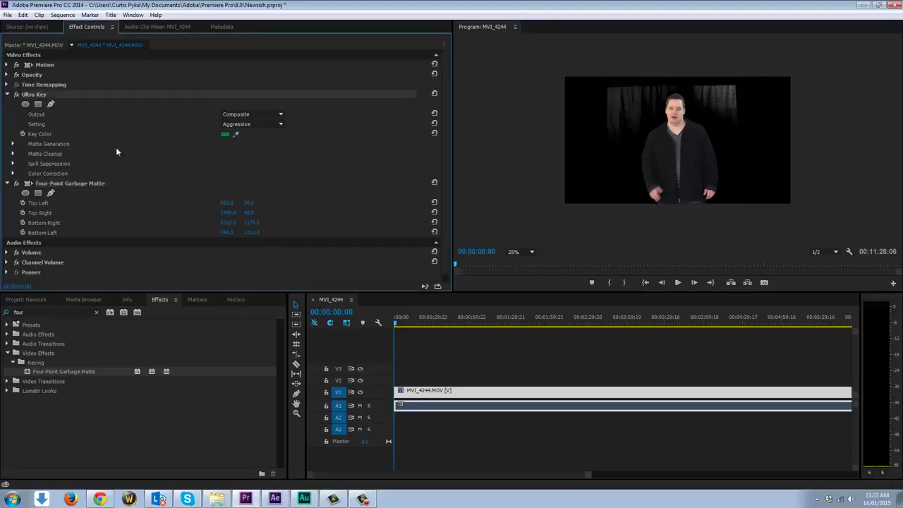
{"action": "left_click", "coordinate": [12, 144]}
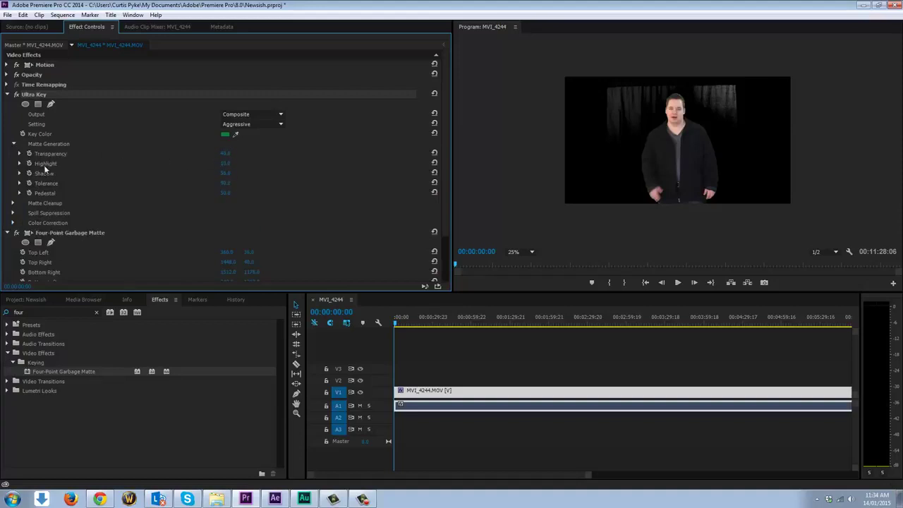
{"action": "left_click_drag", "start_coordinate": [226, 167], "coordinate": [565, 162]}
{"action": "left_click", "coordinate": [46, 172]}
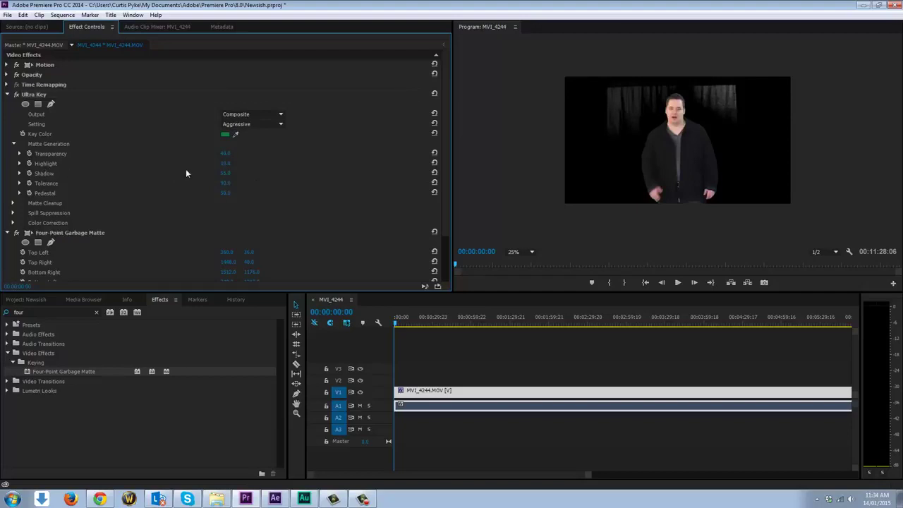
{"action": "left_click", "coordinate": [526, 255]}
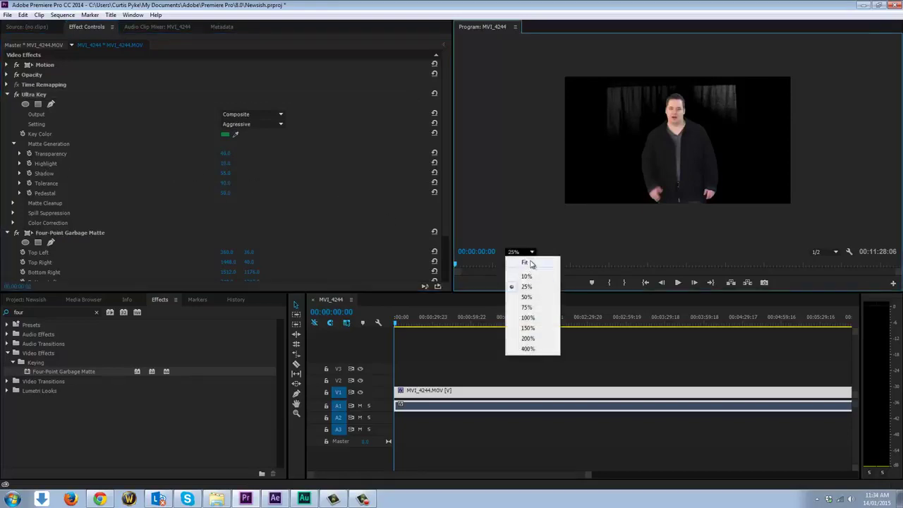
{"action": "left_click", "coordinate": [529, 260]}
{"action": "left_click", "coordinate": [224, 164]}
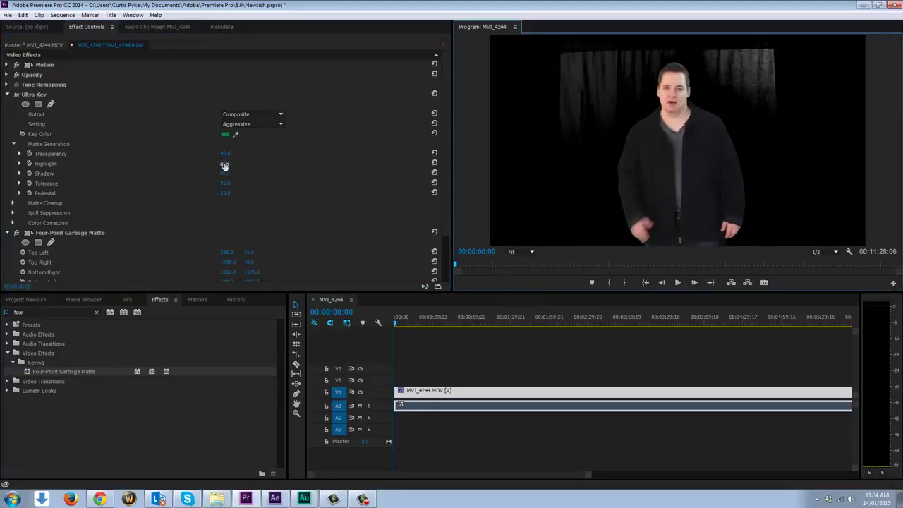
{"action": "left_click", "coordinate": [225, 165]}
{"action": "left_click_drag", "start_coordinate": [225, 165], "coordinate": [373, 163]}
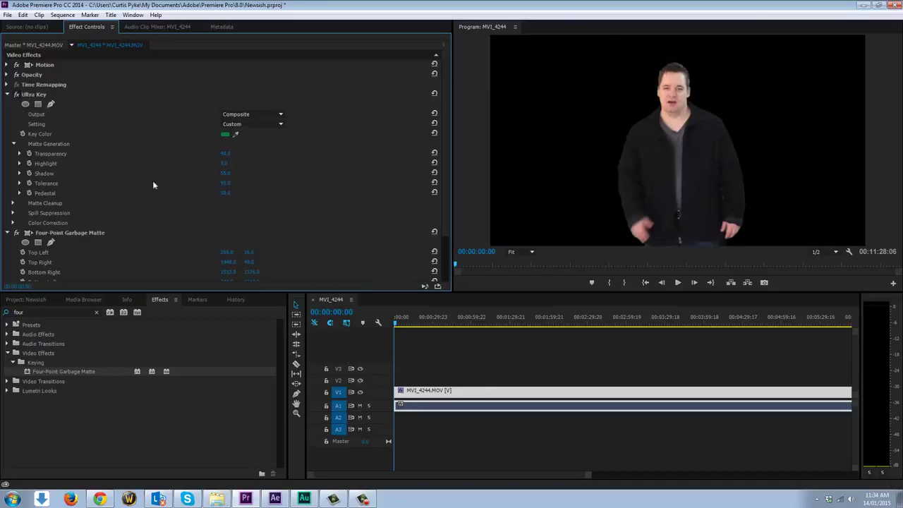
Play the clip briefly to check the key and try a much lower Pedestal value in Ultra Key's Matte Generation
{"action": "key", "text": "space"}
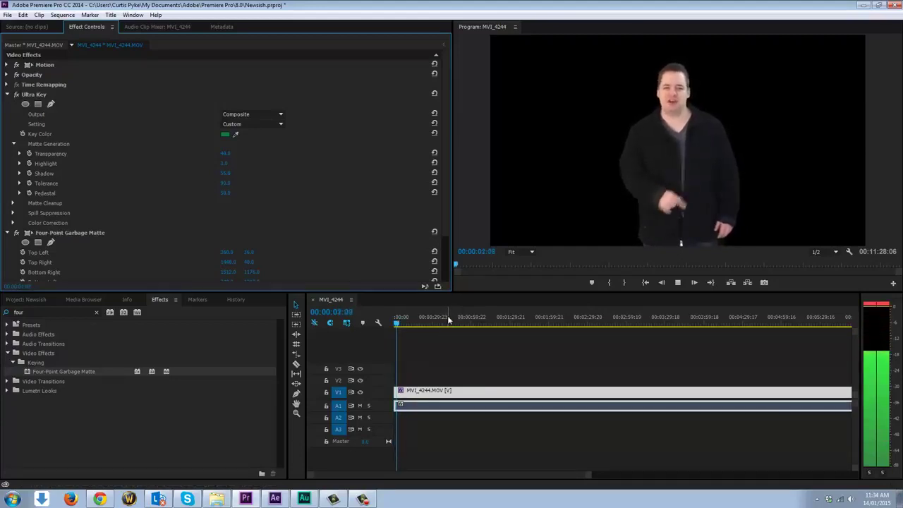
{"action": "key", "text": "space"}
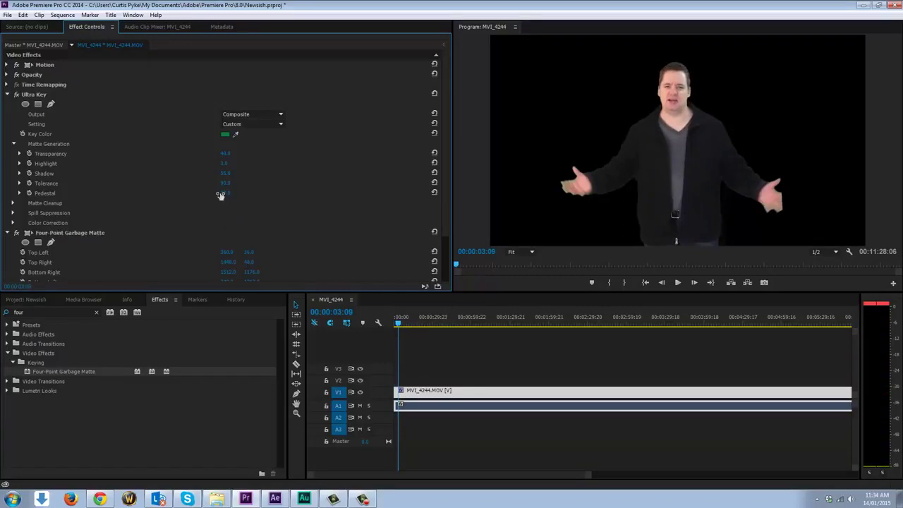
{"action": "mouse_move", "coordinate": [223, 194]}
{"action": "left_mouse_down"}
{"action": "mouse_move", "coordinate": [271, 196]}
{"action": "mouse_move", "coordinate": [174, 194]}
{"action": "left_mouse_up"}
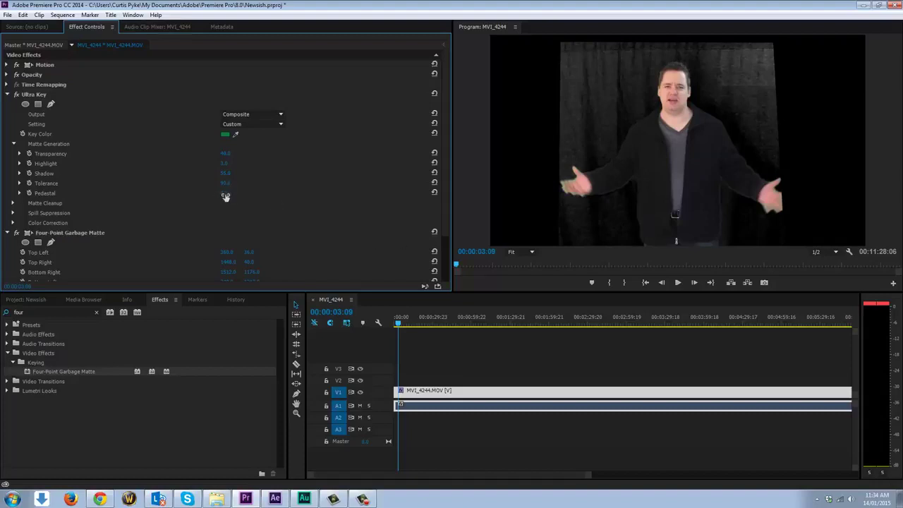
{"action": "mouse_move", "coordinate": [225, 195]}
{"action": "left_mouse_down"}
{"action": "mouse_move", "coordinate": [212, 195]}
{"action": "mouse_move", "coordinate": [258, 193]}
{"action": "mouse_move", "coordinate": [210, 194]}
{"action": "left_mouse_up"}
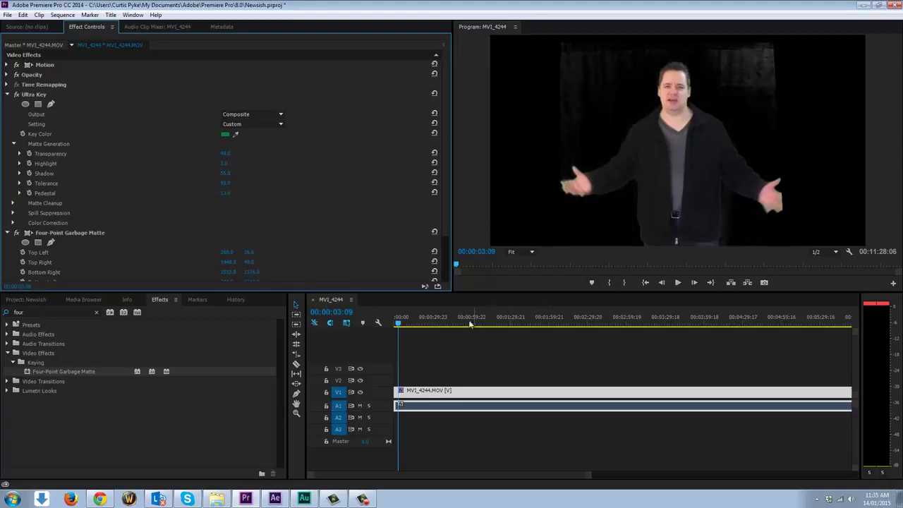
Check playback at around 41 seconds and lower Ultra Key's Highlight to 0
{"action": "left_click", "coordinate": [447, 323]}
{"action": "key", "text": "space"}
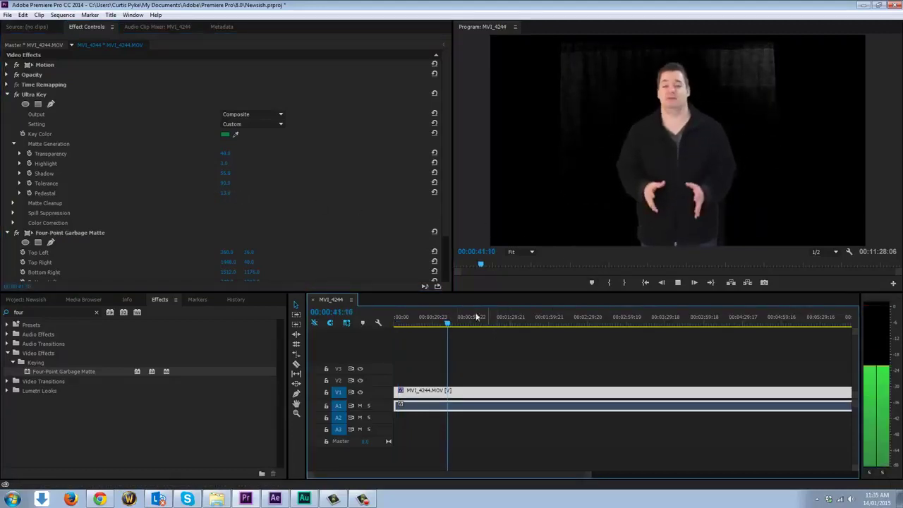
{"action": "key", "text": "space"}
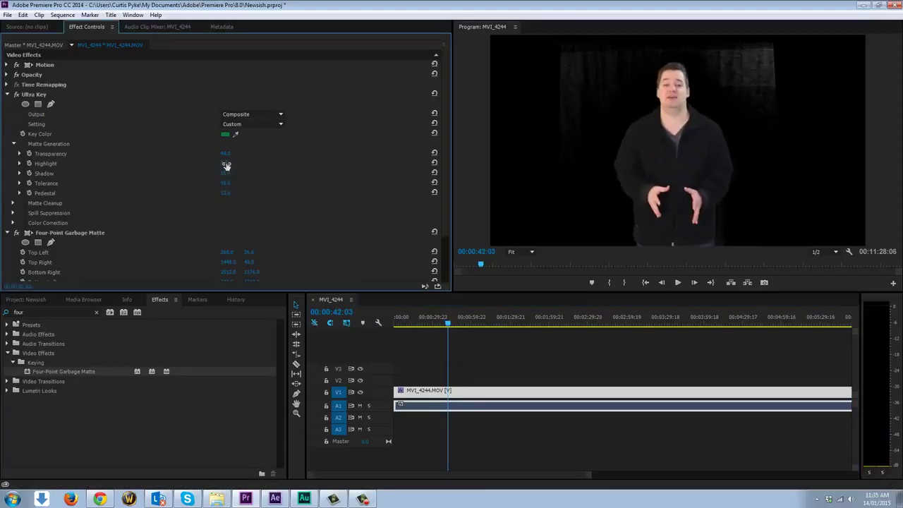
{"action": "left_click_drag", "start_coordinate": [226, 167], "coordinate": [195, 165]}
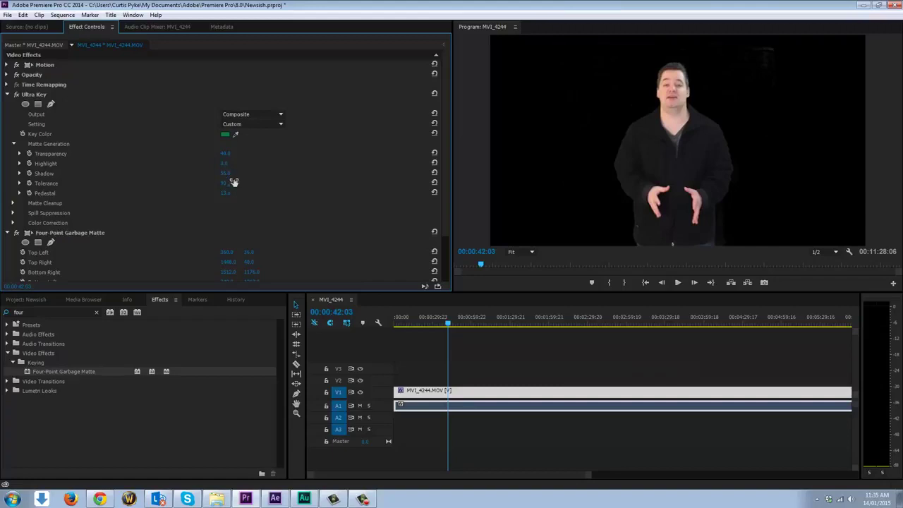
Raise Ultra Key's Pedestal to about 32 at around 1:04 in the clip and play it to check the key
{"action": "mouse_move", "coordinate": [474, 319]}
{"action": "left_mouse_down"}
{"action": "mouse_move", "coordinate": [489, 317]}
{"action": "mouse_move", "coordinate": [477, 312]}
{"action": "left_mouse_up"}
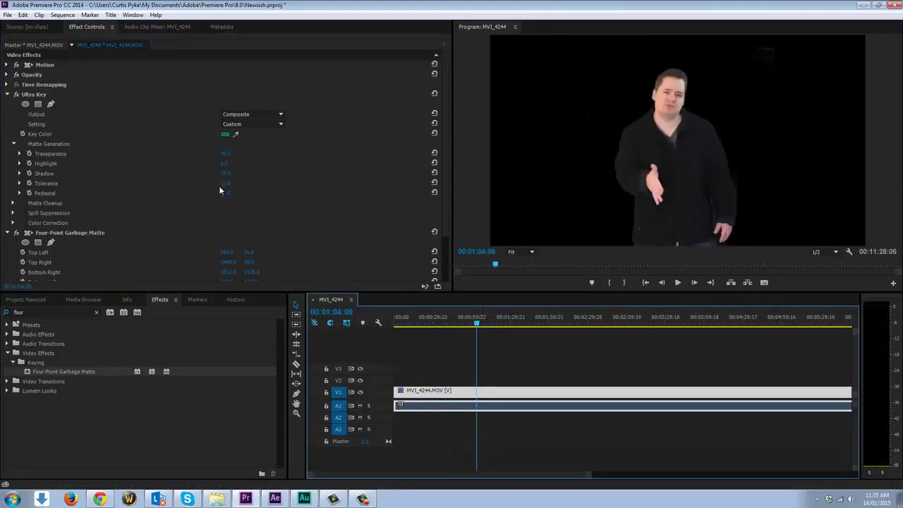
{"action": "left_click_drag", "start_coordinate": [223, 194], "coordinate": [234, 195]}
{"action": "key", "text": "space"}
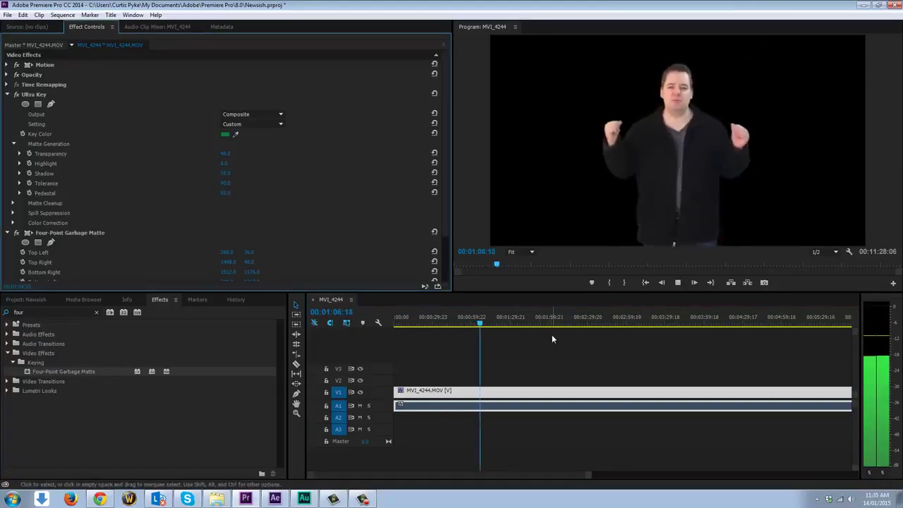
{"action": "key", "text": "space"}
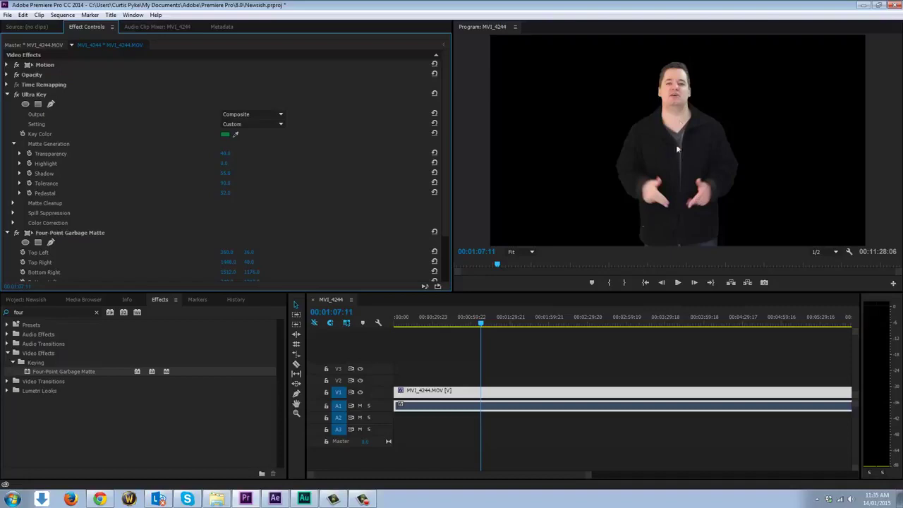
Turn Ultra Key and the Four-Point Garbage Matte off and back on to compare the original footage with the keyed result
{"action": "left_click", "coordinate": [16, 93]}
{"action": "left_click", "coordinate": [17, 232]}
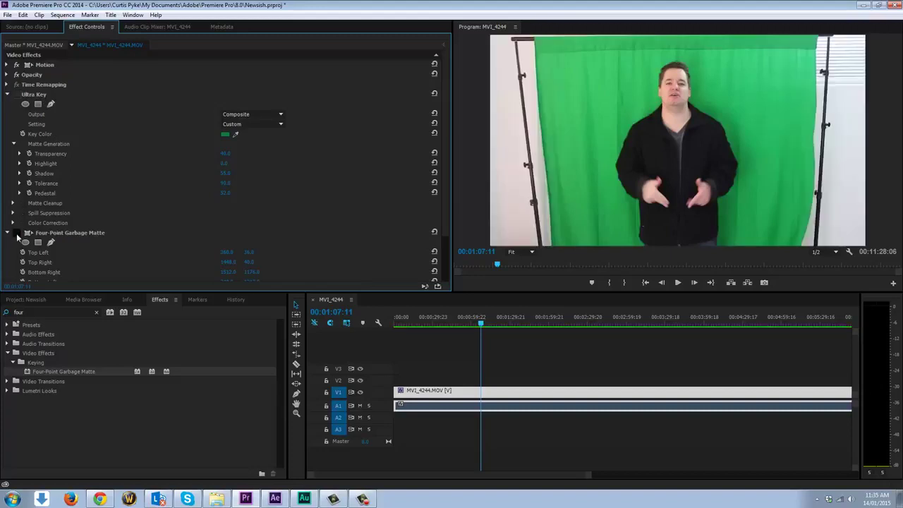
{"action": "left_click", "coordinate": [16, 94]}
{"action": "left_click", "coordinate": [17, 232]}
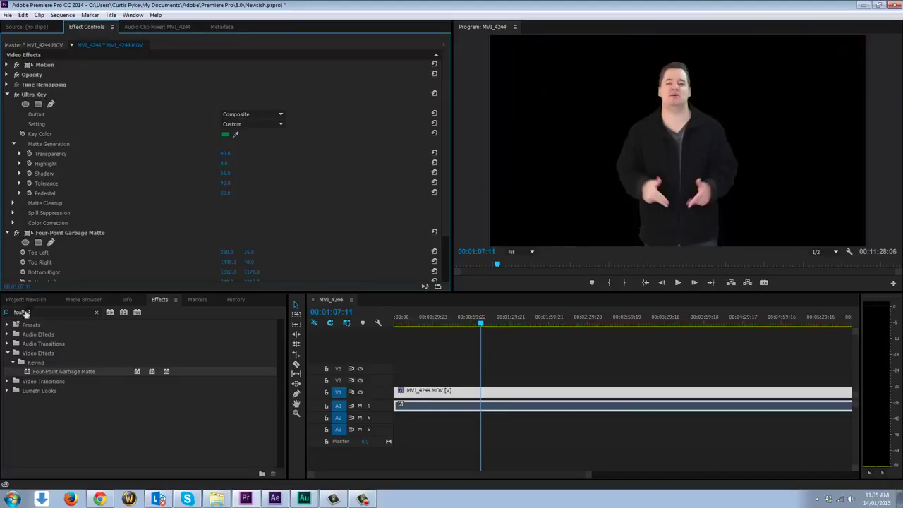
Switch to the Desktop folder in Windows Explorer and import "★ 10,000 people got Heartbeat! - Did you - YouTube.mp4" into the Premiere Pro project
{"action": "left_click", "coordinate": [157, 499]}
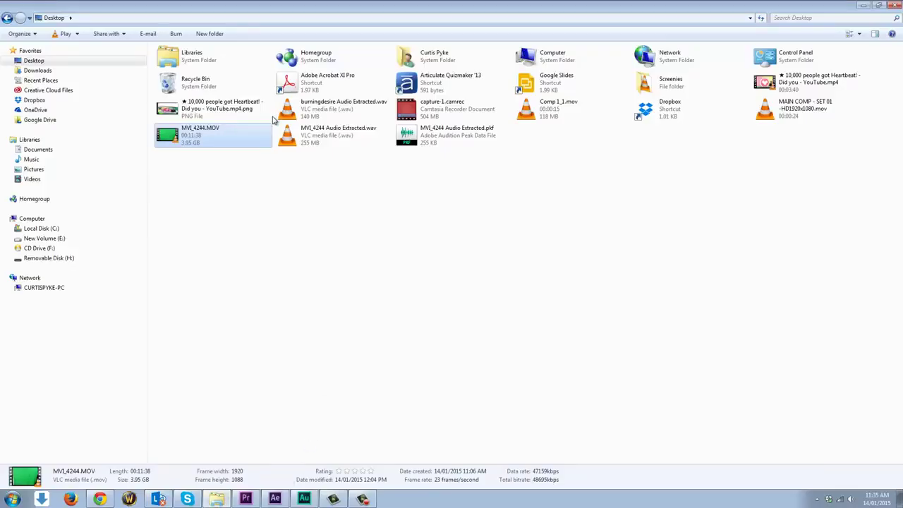
{"action": "left_click", "coordinate": [220, 110]}
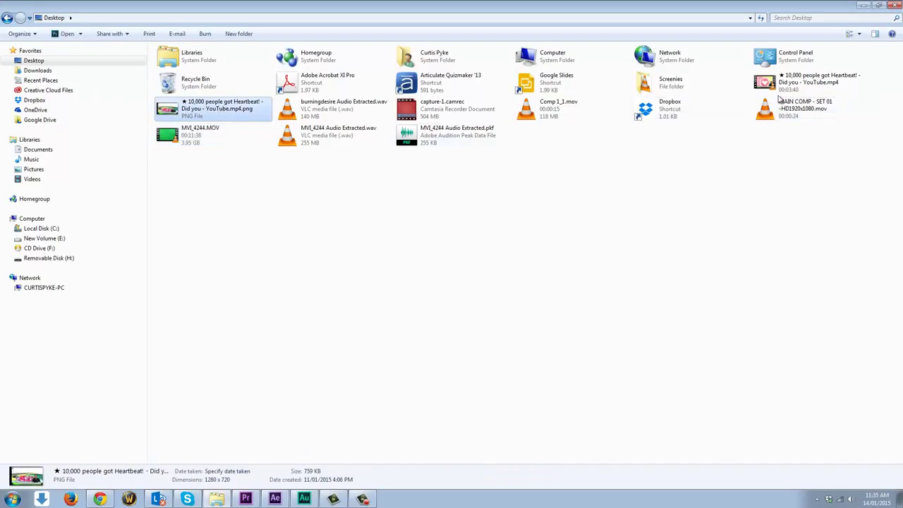
{"action": "left_click", "coordinate": [810, 88]}
{"action": "left_click_drag", "start_coordinate": [809, 88], "coordinate": [205, 375]}
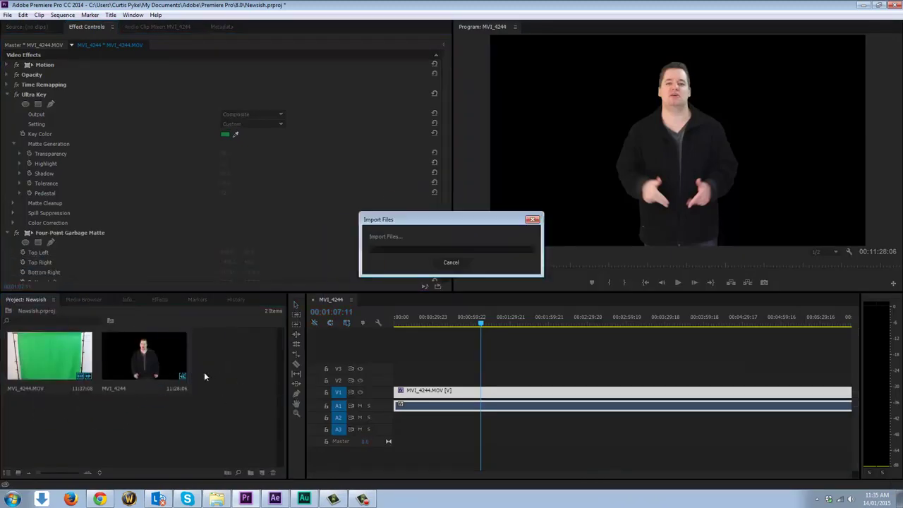
Move the MVI_4244.MOV video to V2 and place the Heartbeat clip beneath it on V1 from the sequence start, with its audio on A2
{"action": "left_click_drag", "start_coordinate": [428, 390], "coordinate": [427, 378]}
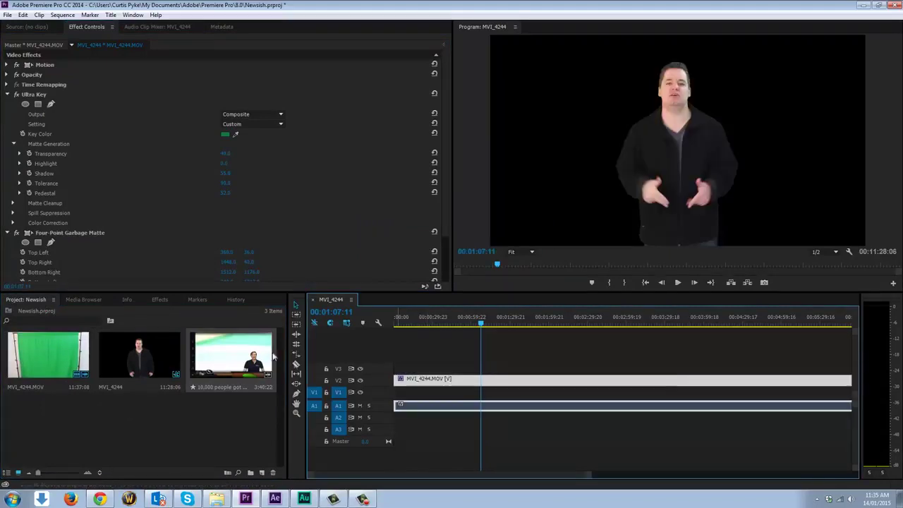
{"action": "left_click_drag", "start_coordinate": [231, 349], "coordinate": [405, 395]}
{"action": "left_click", "coordinate": [412, 348]}
{"action": "left_click", "coordinate": [404, 417]}
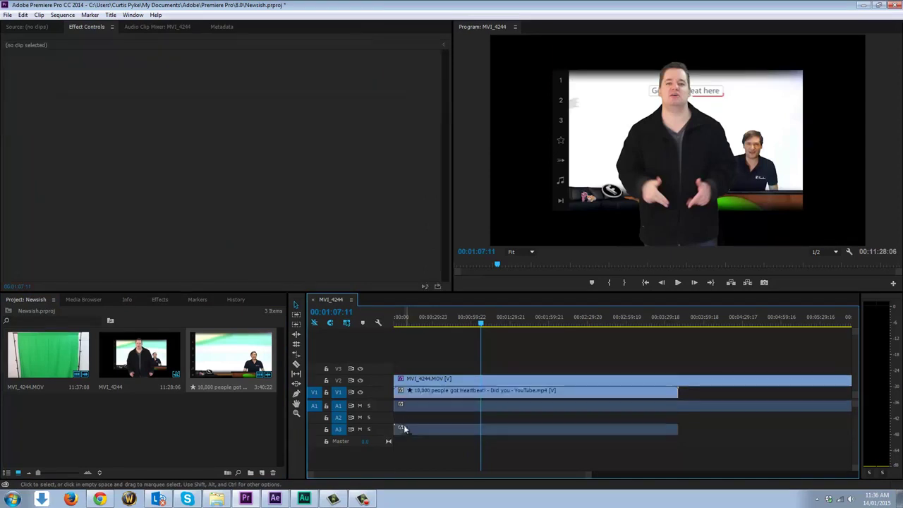
{"action": "left_click_drag", "start_coordinate": [404, 428], "coordinate": [403, 417]}
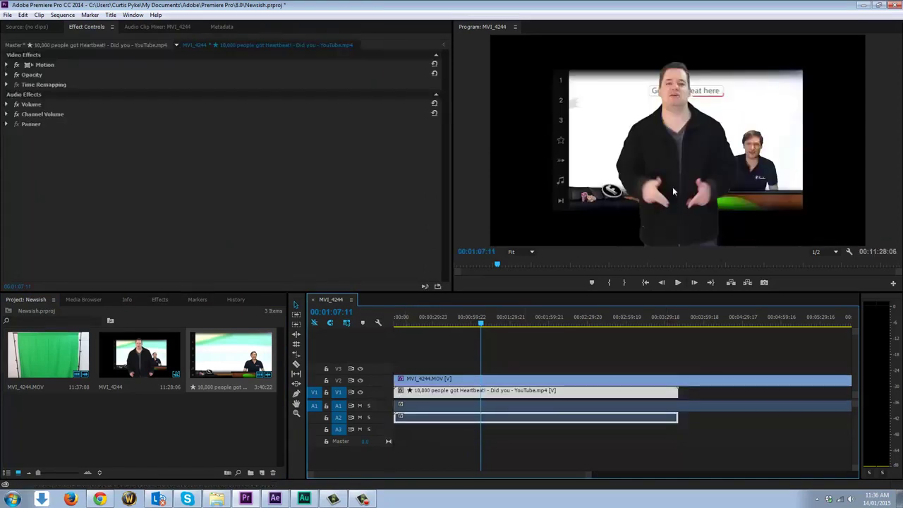
Review the presenter composited over the Heartbeat video and select the MVI_4244.MOV clip on V2
{"action": "left_click", "coordinate": [620, 187]}
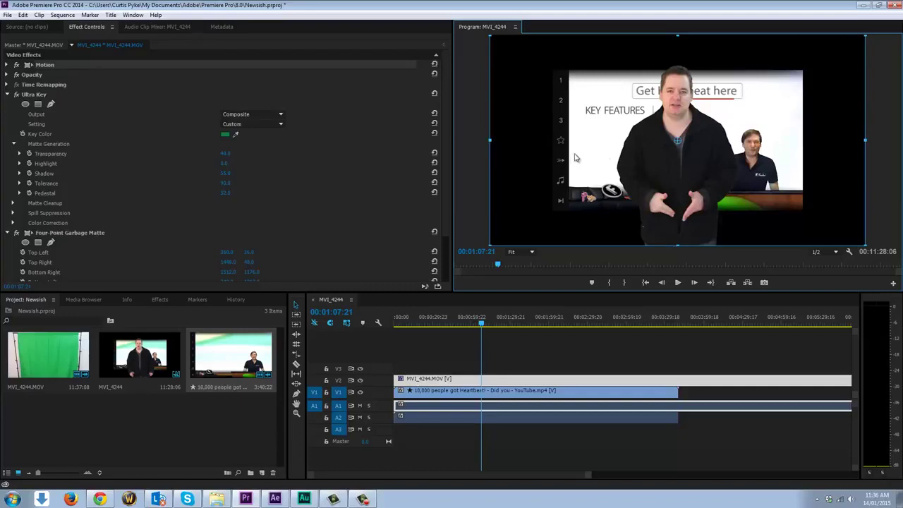
{"action": "left_click", "coordinate": [440, 381]}
{"action": "left_click", "coordinate": [440, 392]}
{"action": "left_click", "coordinate": [447, 379]}
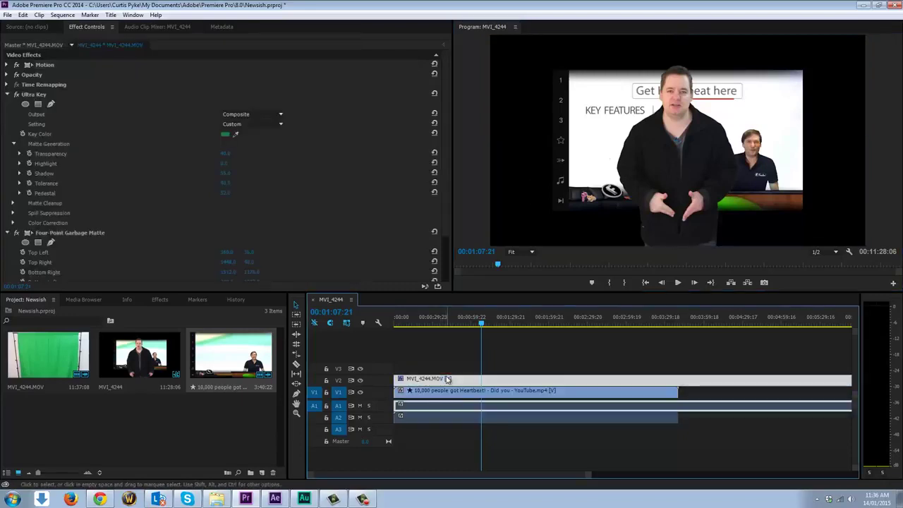
Scale the Heartbeat clip on V1 to the frame size and play the composite briefly to check it
{"action": "left_click", "coordinate": [447, 393]}
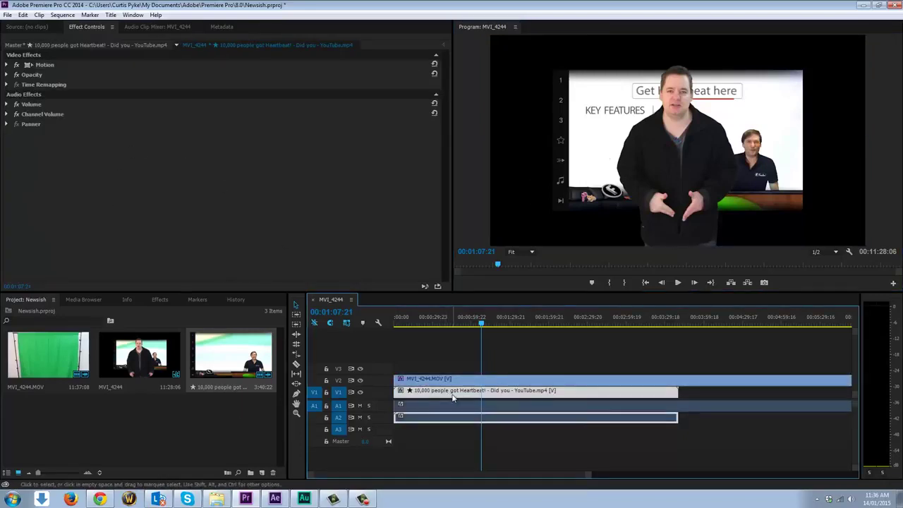
{"action": "right_click", "coordinate": [451, 395]}
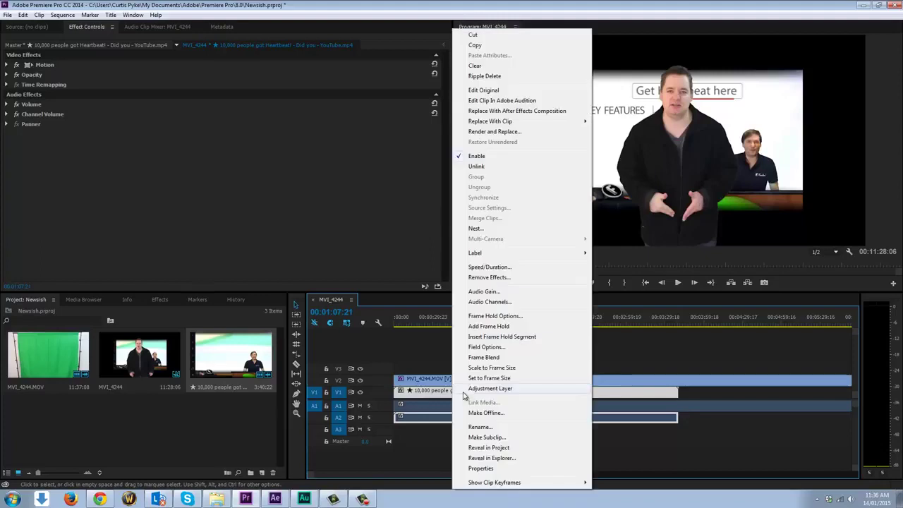
{"action": "left_click", "coordinate": [505, 368]}
{"action": "key", "text": "space"}
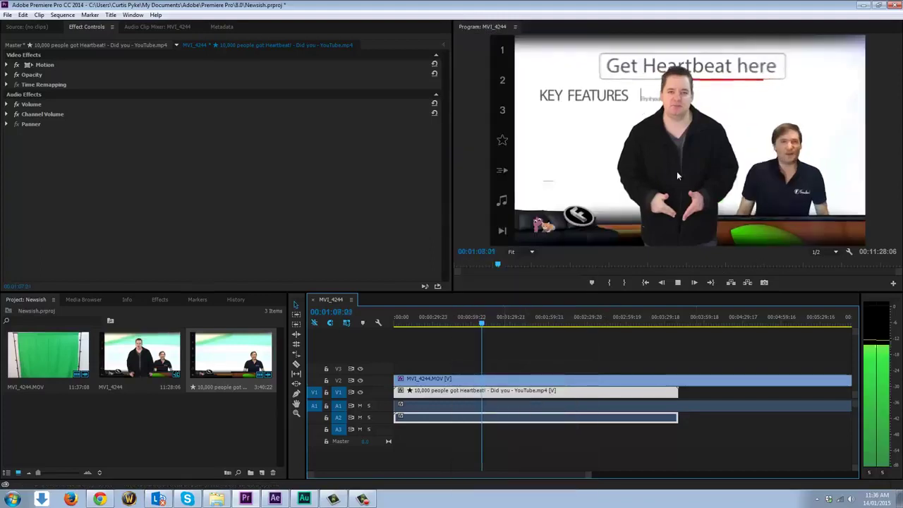
{"action": "key", "text": "space"}
Unlink the Heartbeat clip's video from its audio and delete the audio on A2
{"action": "left_click", "coordinate": [583, 446]}
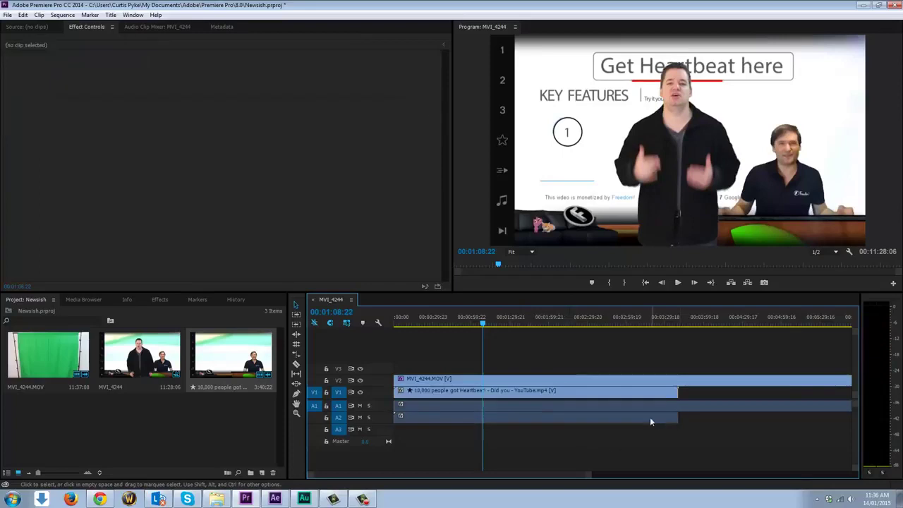
{"action": "left_click", "coordinate": [650, 417]}
{"action": "right_click", "coordinate": [649, 417]}
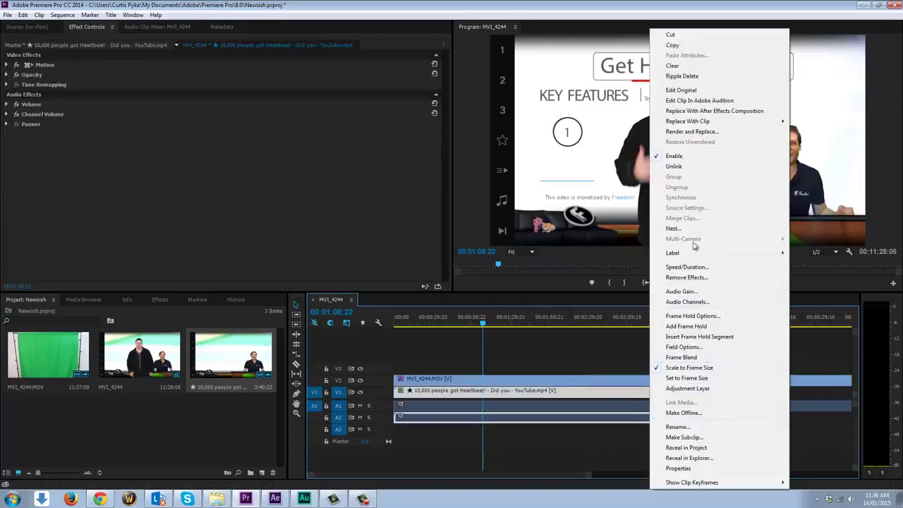
{"action": "left_click", "coordinate": [675, 167]}
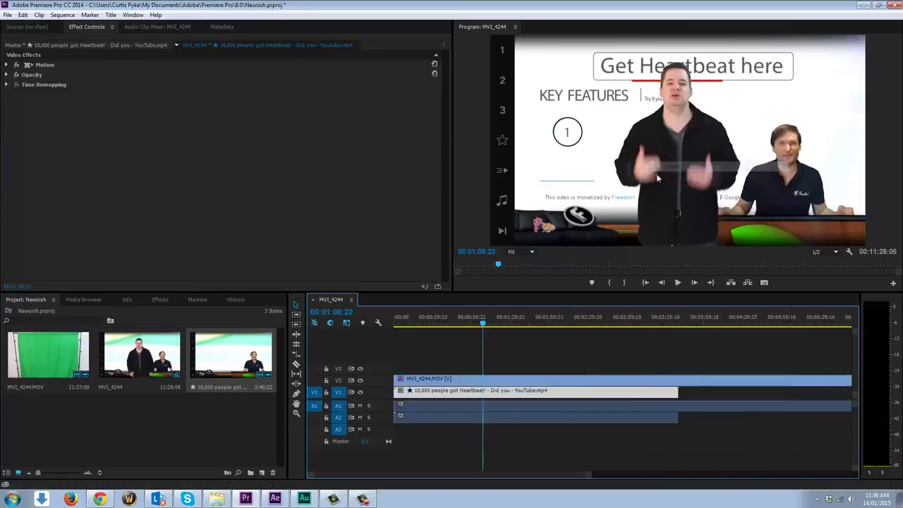
{"action": "left_click", "coordinate": [499, 418]}
{"action": "key", "text": "Delete"}
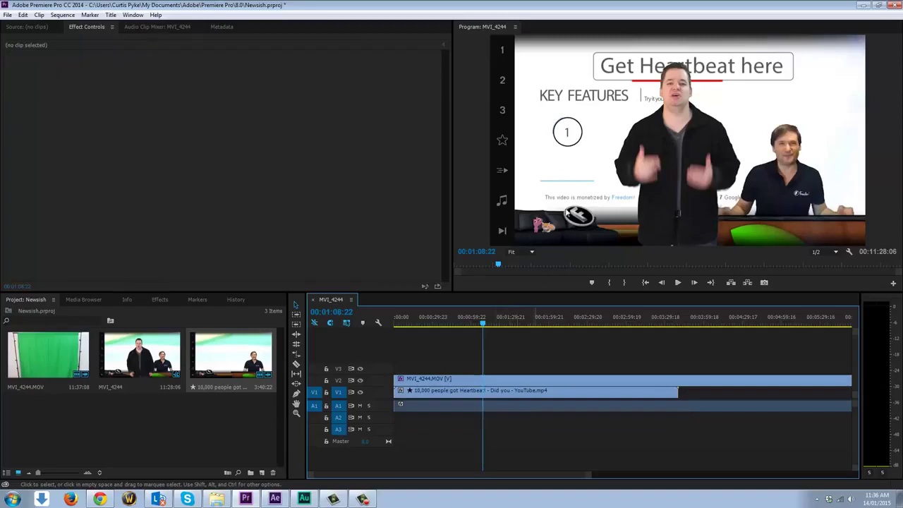
Move the keyed presenter to the left side of the video frame and review the composite up to 00:01:44:01
{"action": "left_click", "coordinate": [670, 183]}
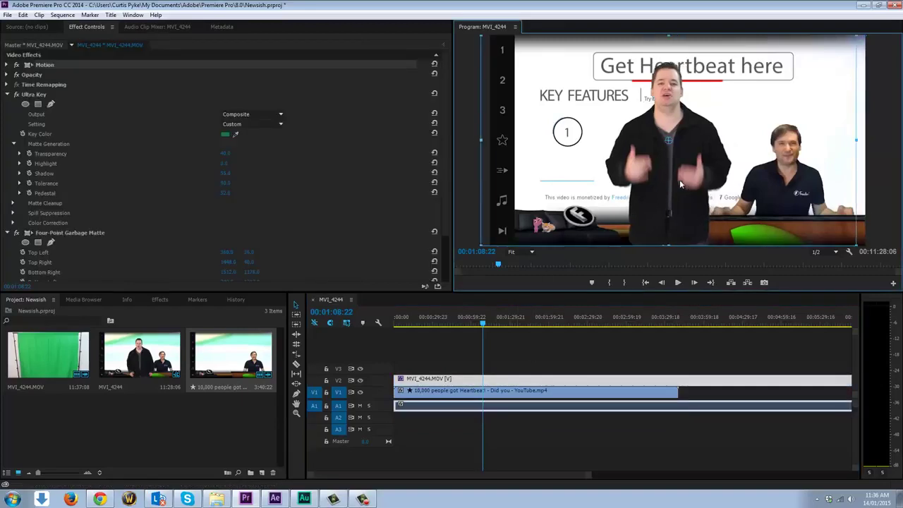
{"action": "left_click_drag", "start_coordinate": [681, 184], "coordinate": [594, 185]}
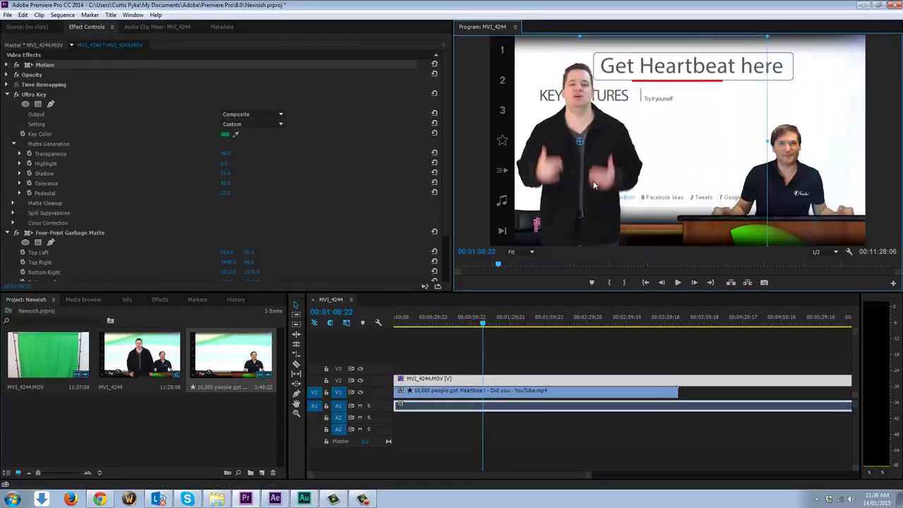
{"action": "key", "text": "space"}
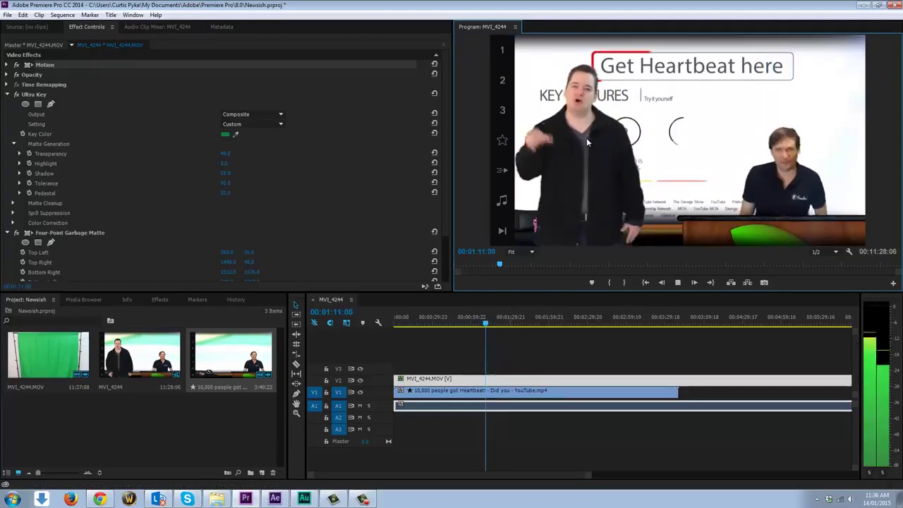
{"action": "key", "text": "space"}
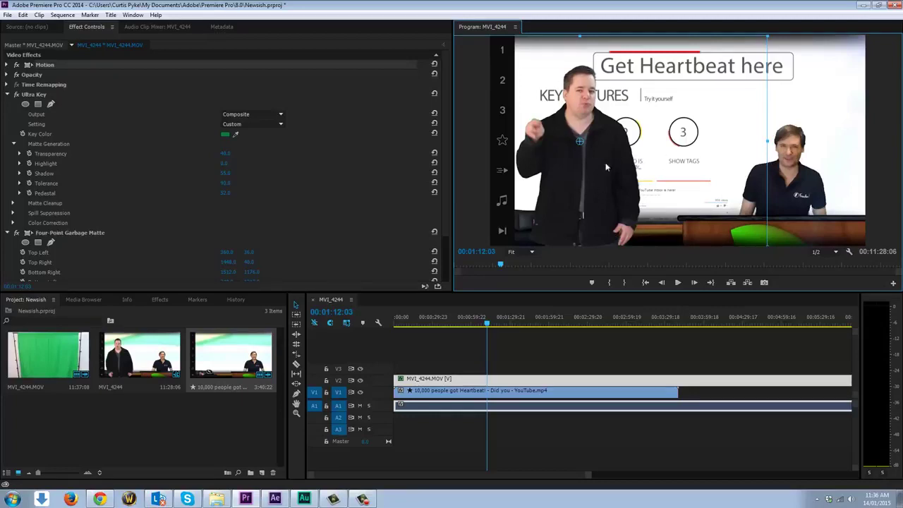
{"action": "left_click_drag", "start_coordinate": [487, 319], "coordinate": [529, 322]}
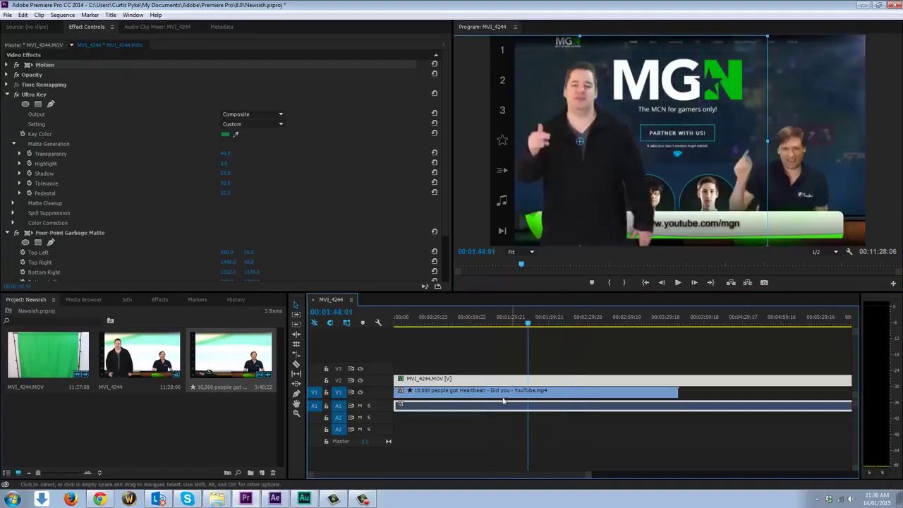
{"action": "left_click", "coordinate": [364, 499]}
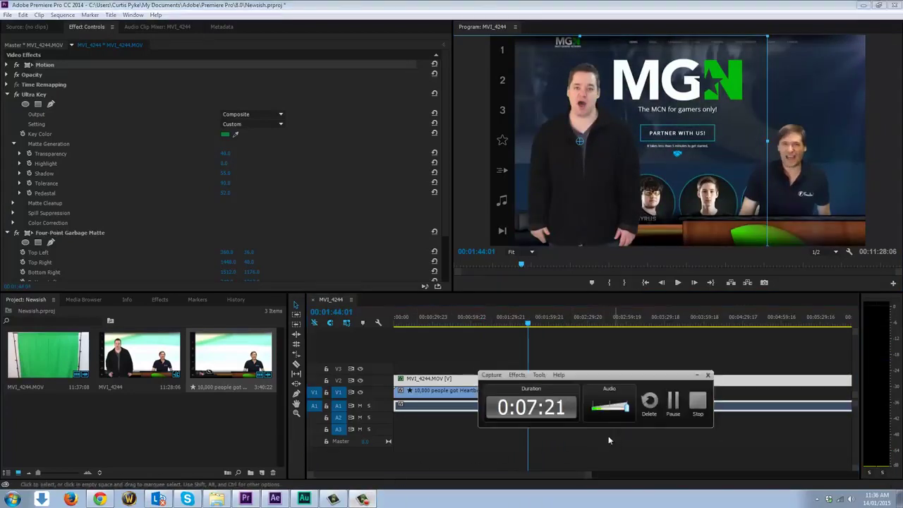